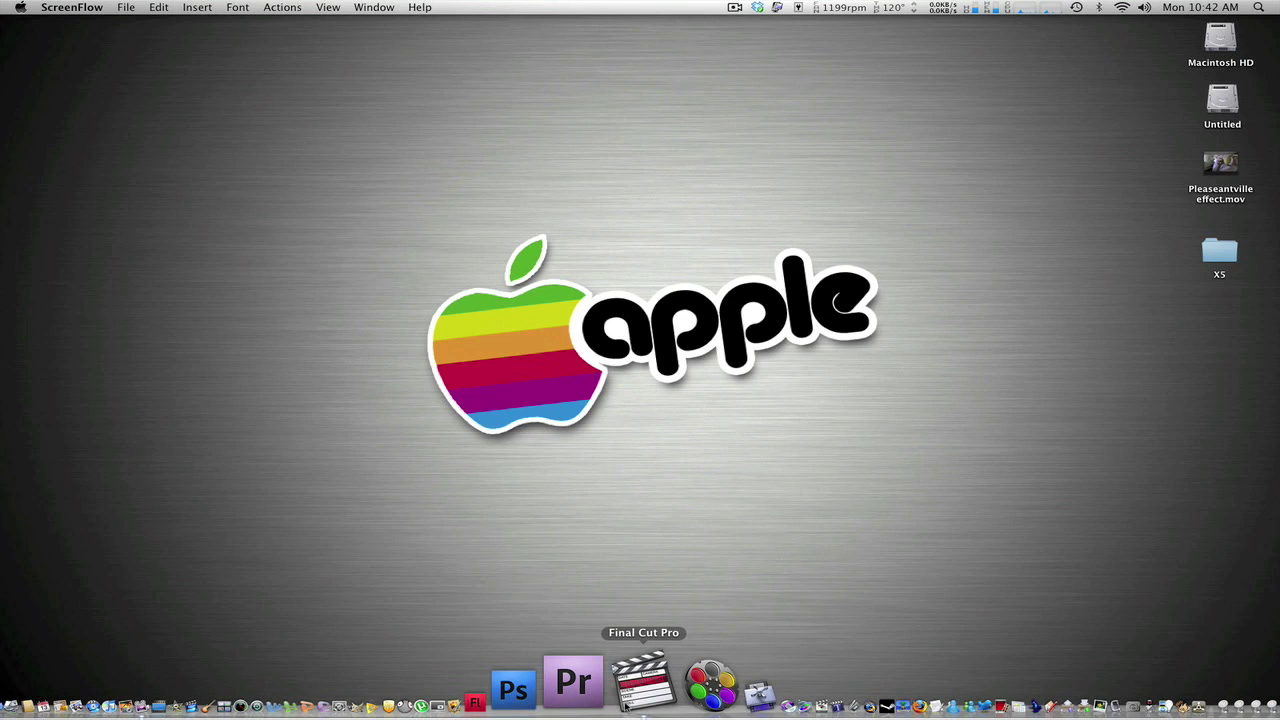
Launch Final Cut Pro, import Pleaseantville effect.mov, insert it into Sequence 1, and open it in the viewer
click(640, 690)
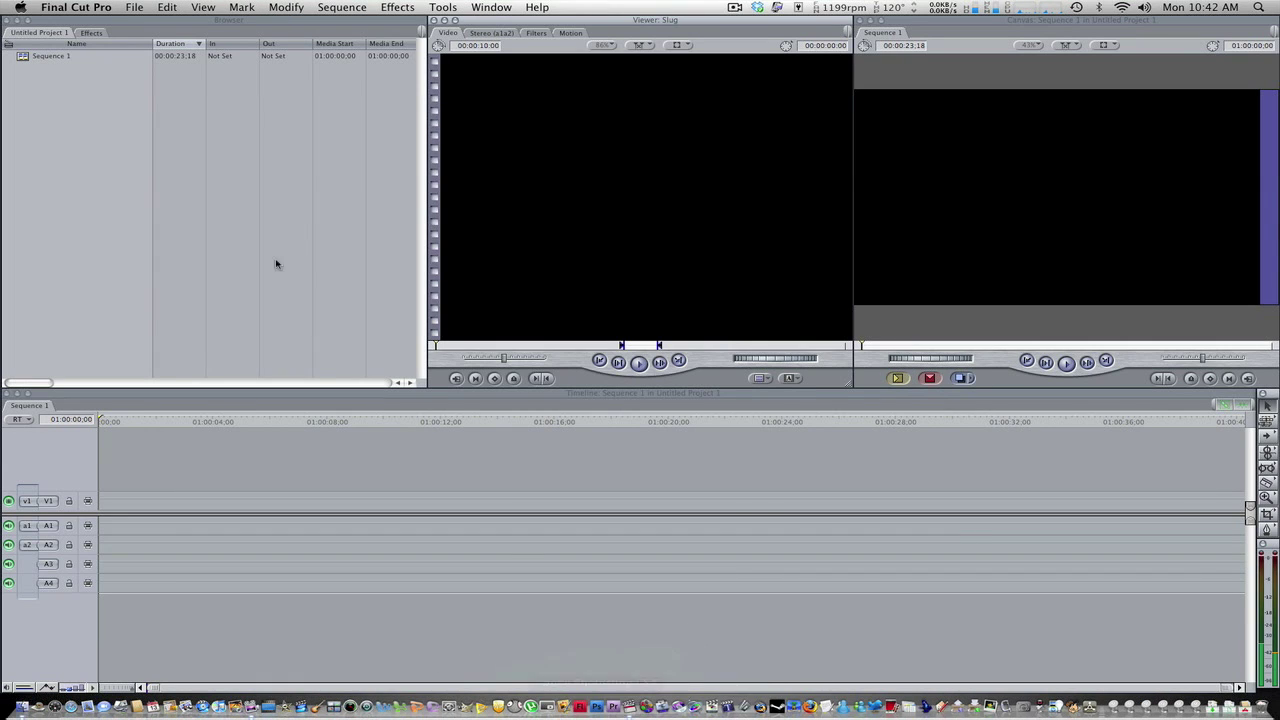
right_click(86, 130)
click(87, 139)
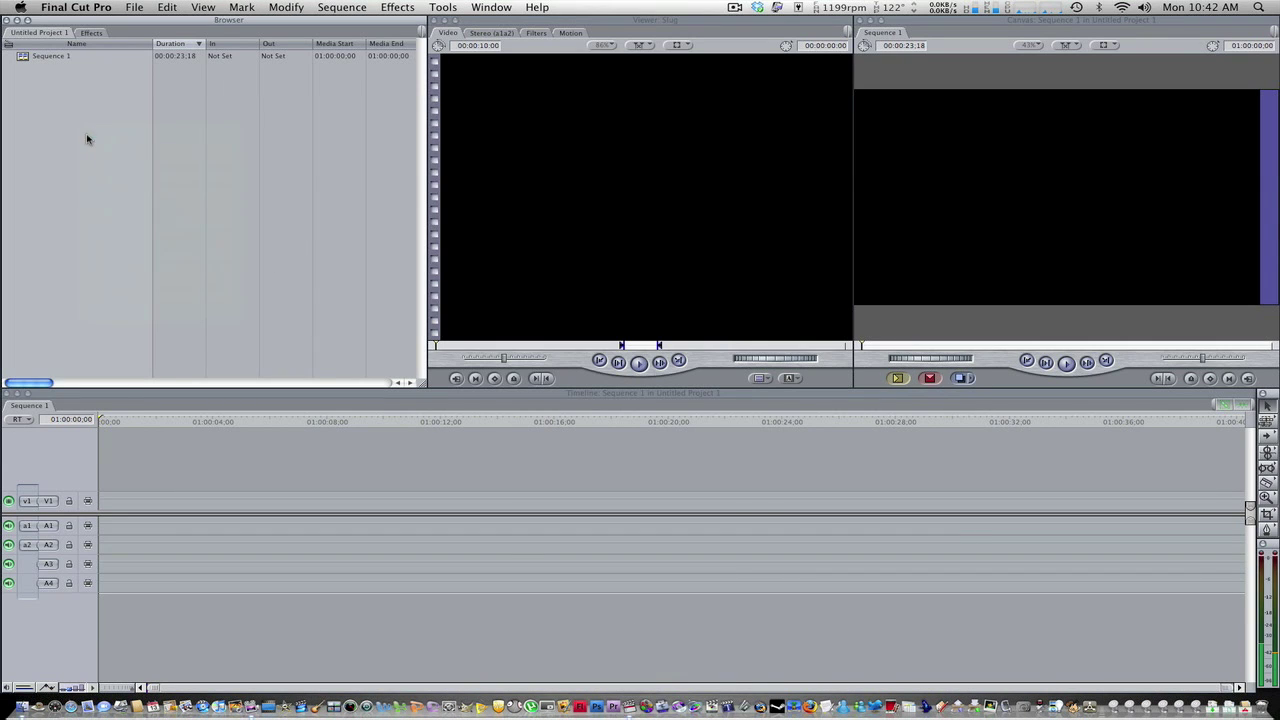
right_click(22, 101)
mouse_move(74, 108)
click(298, 110)
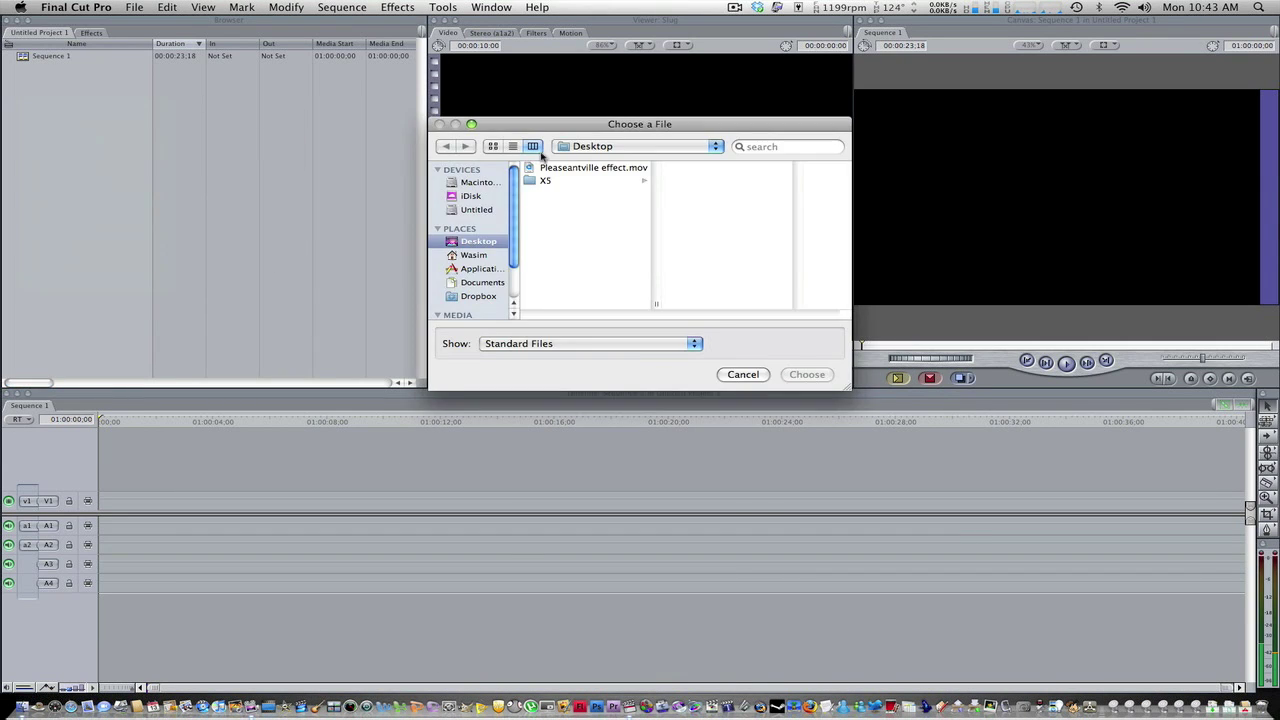
double_click(574, 169)
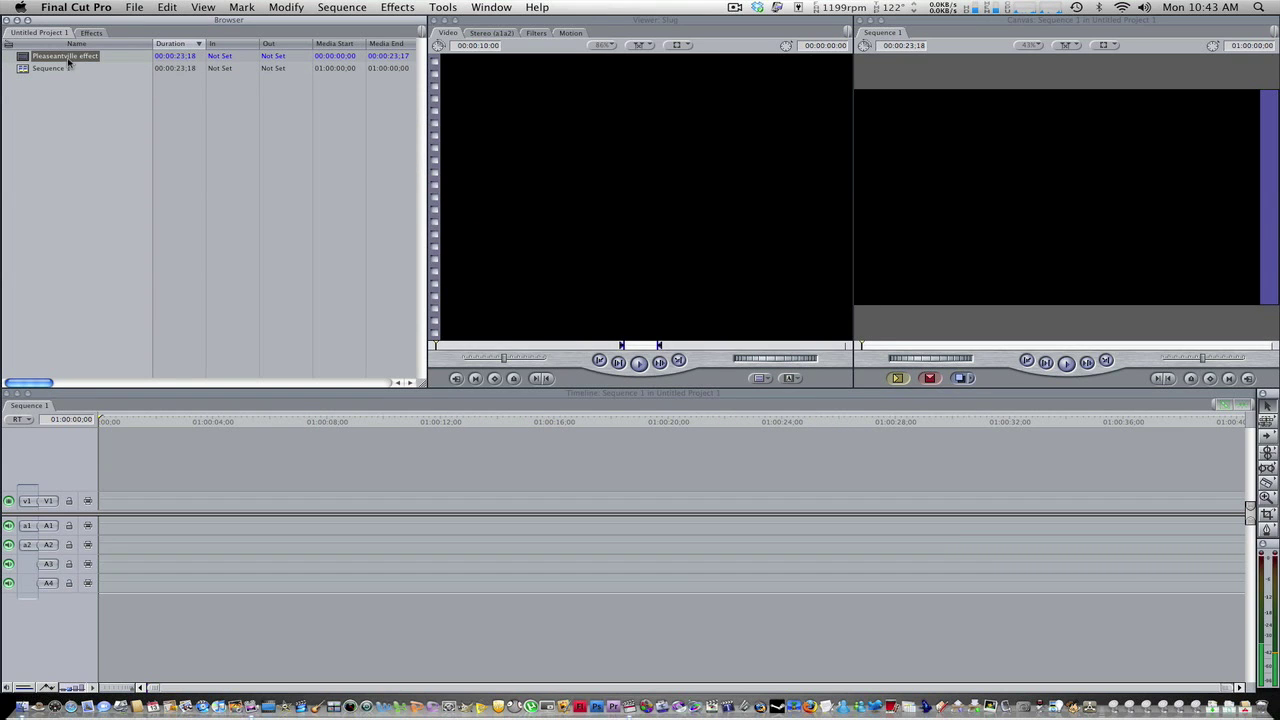
drag(68, 62, 1108, 78)
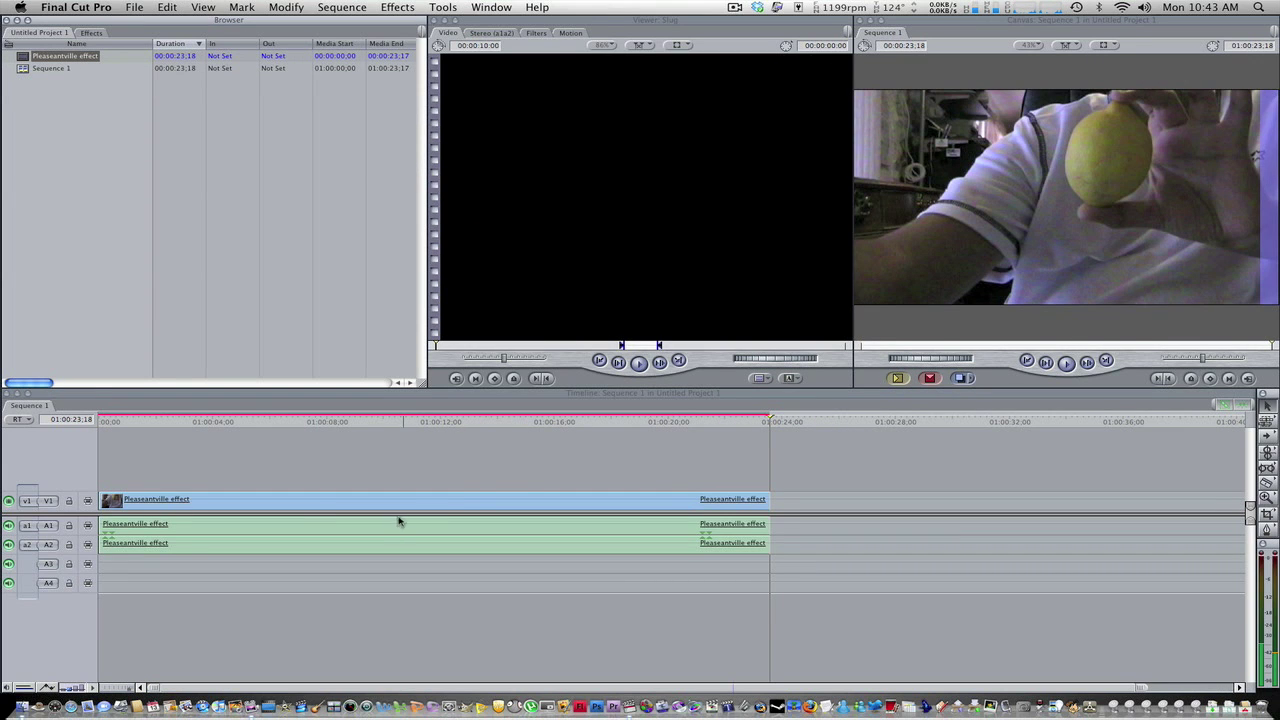
double_click(316, 508)
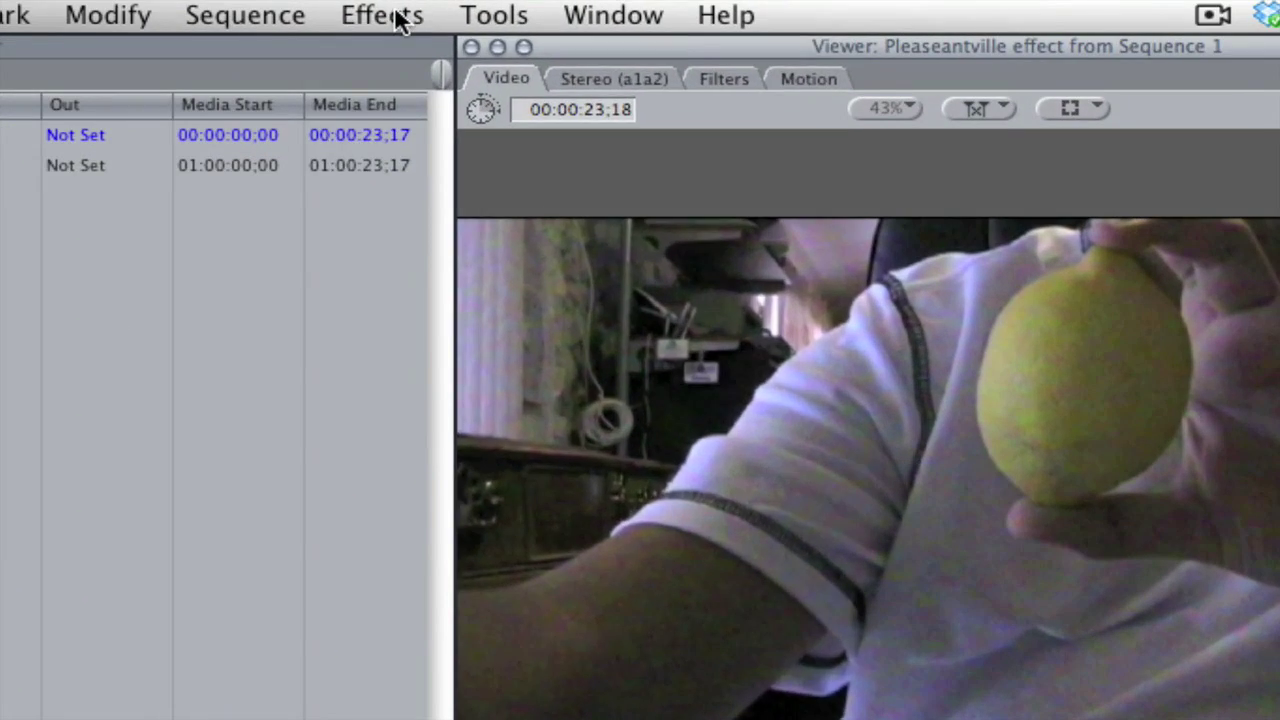
Apply Video Filters > Color Correction > Color Corrector 3-way and float its controls in a separate window
click(400, 20)
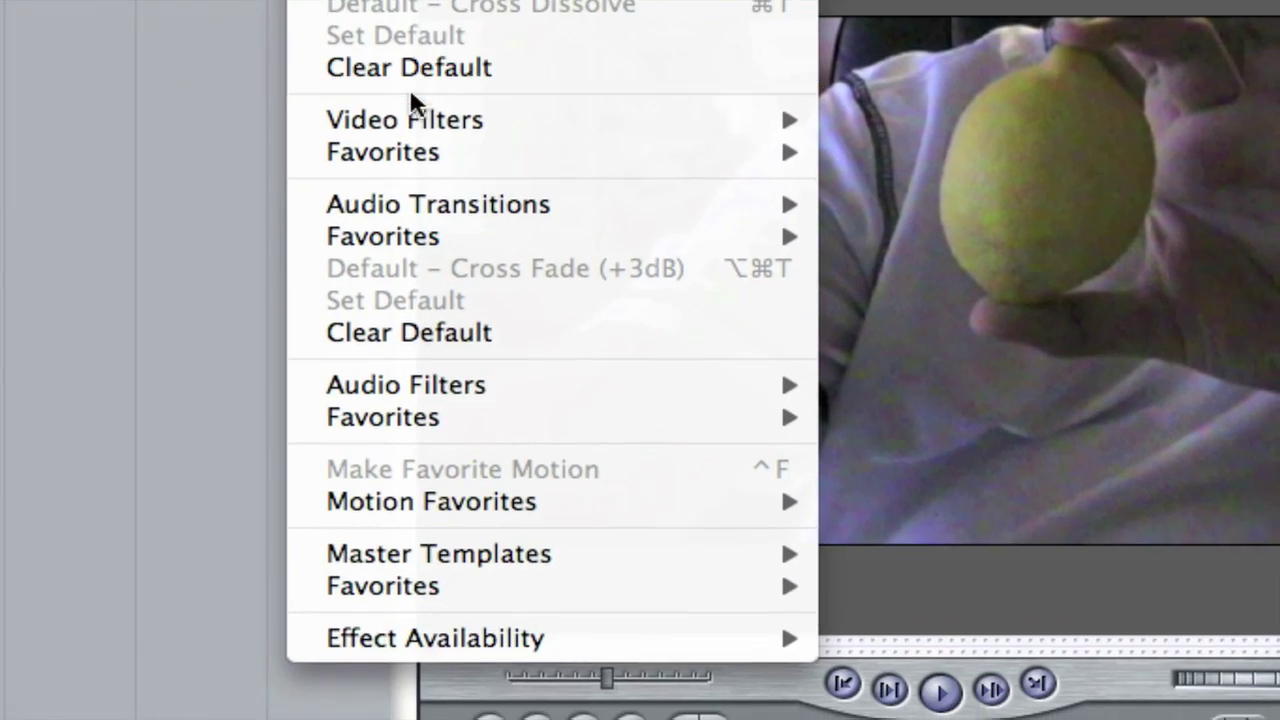
mouse_move(470, 322)
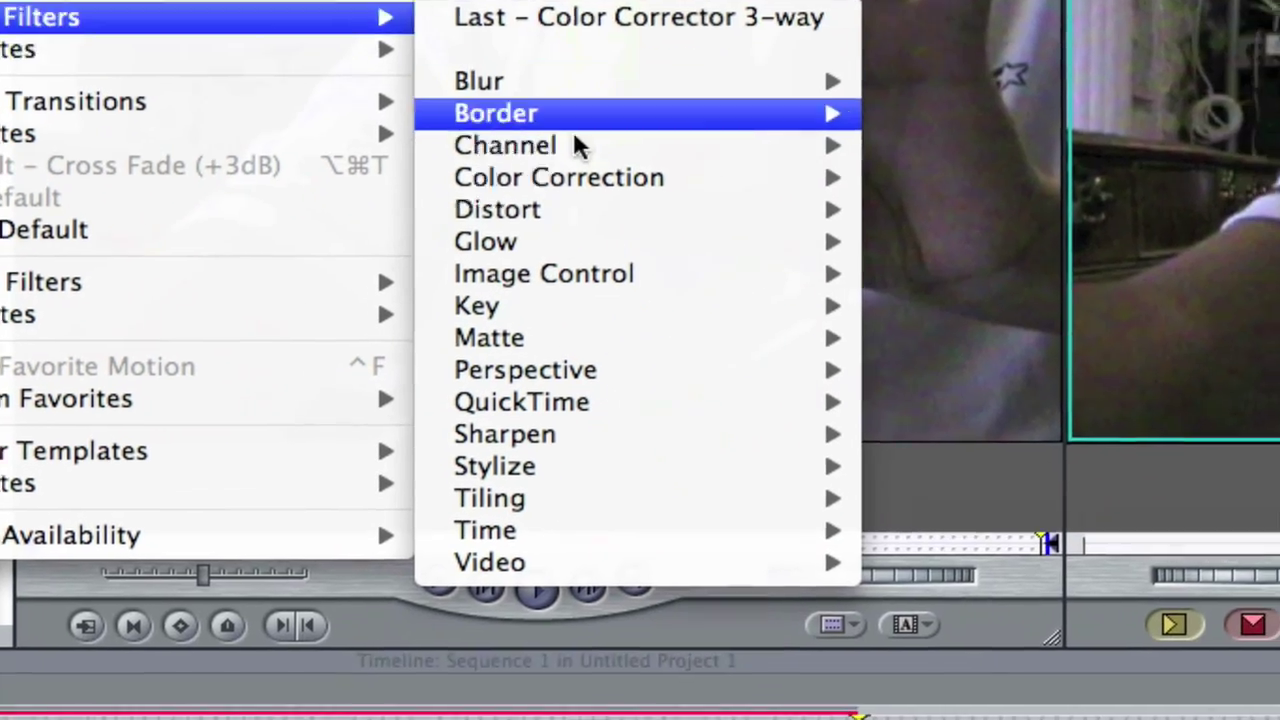
mouse_move(1003, 290)
mouse_move(590, 121)
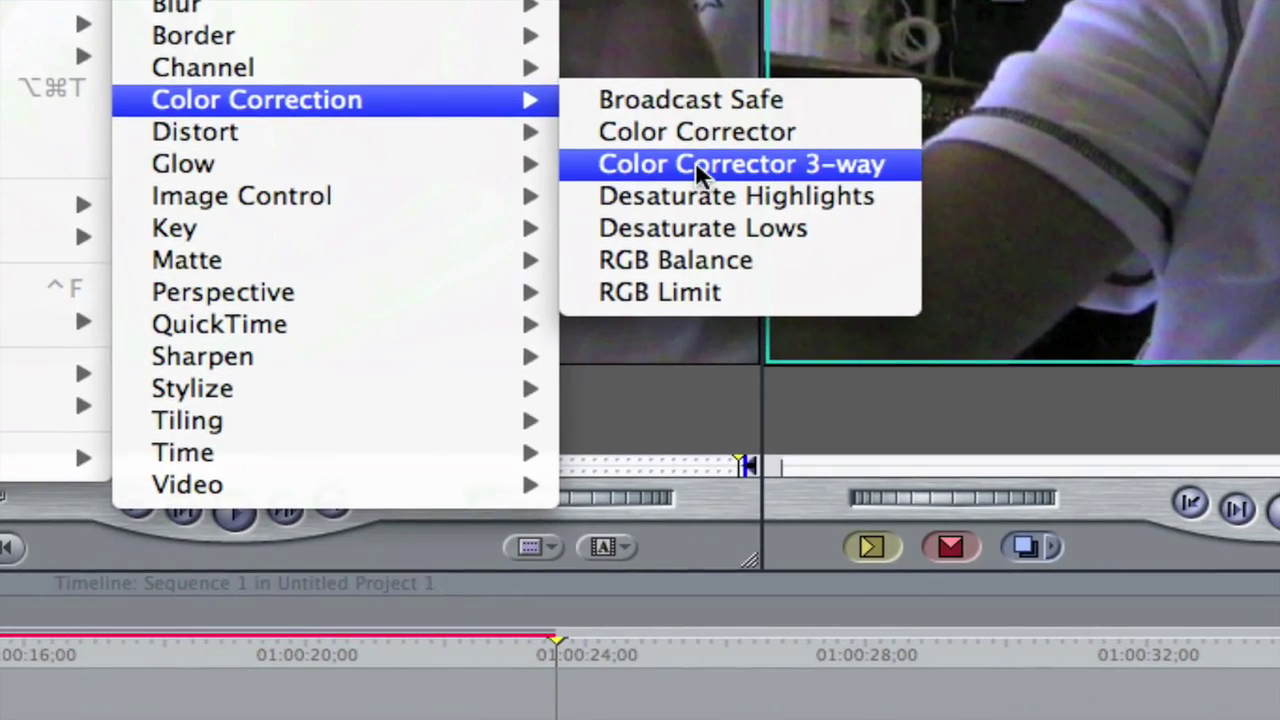
click(695, 161)
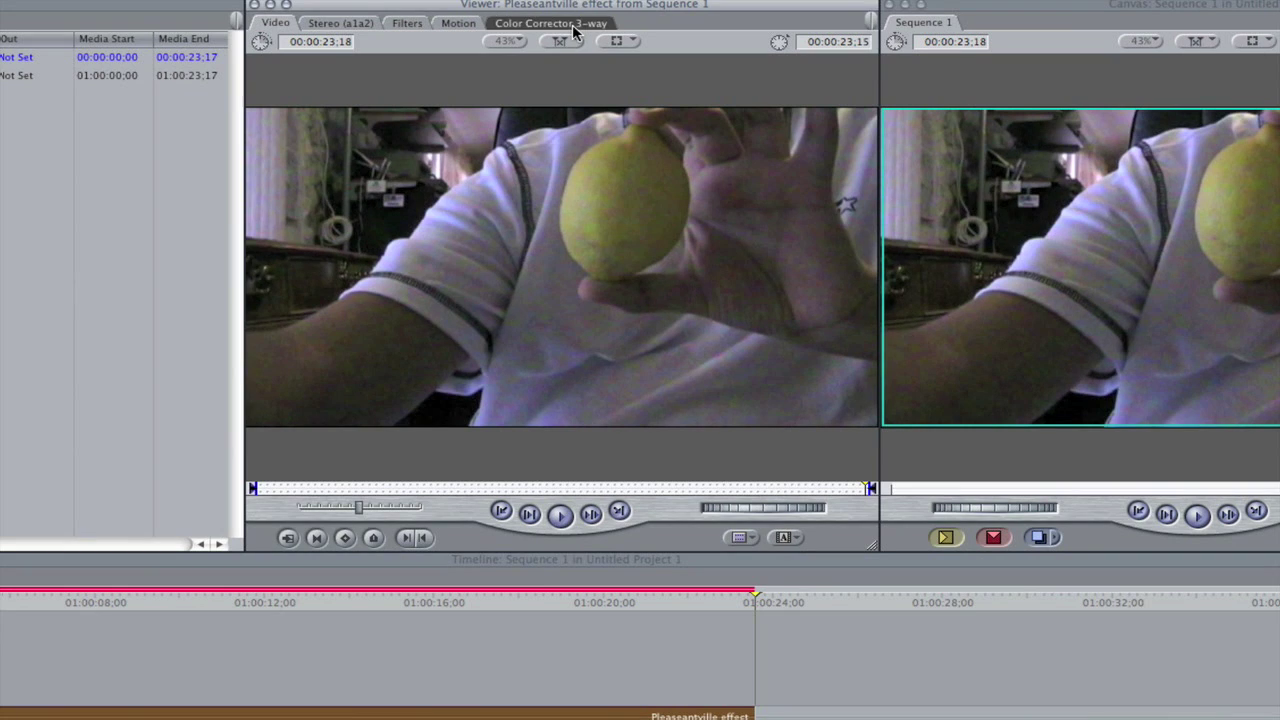
click(575, 31)
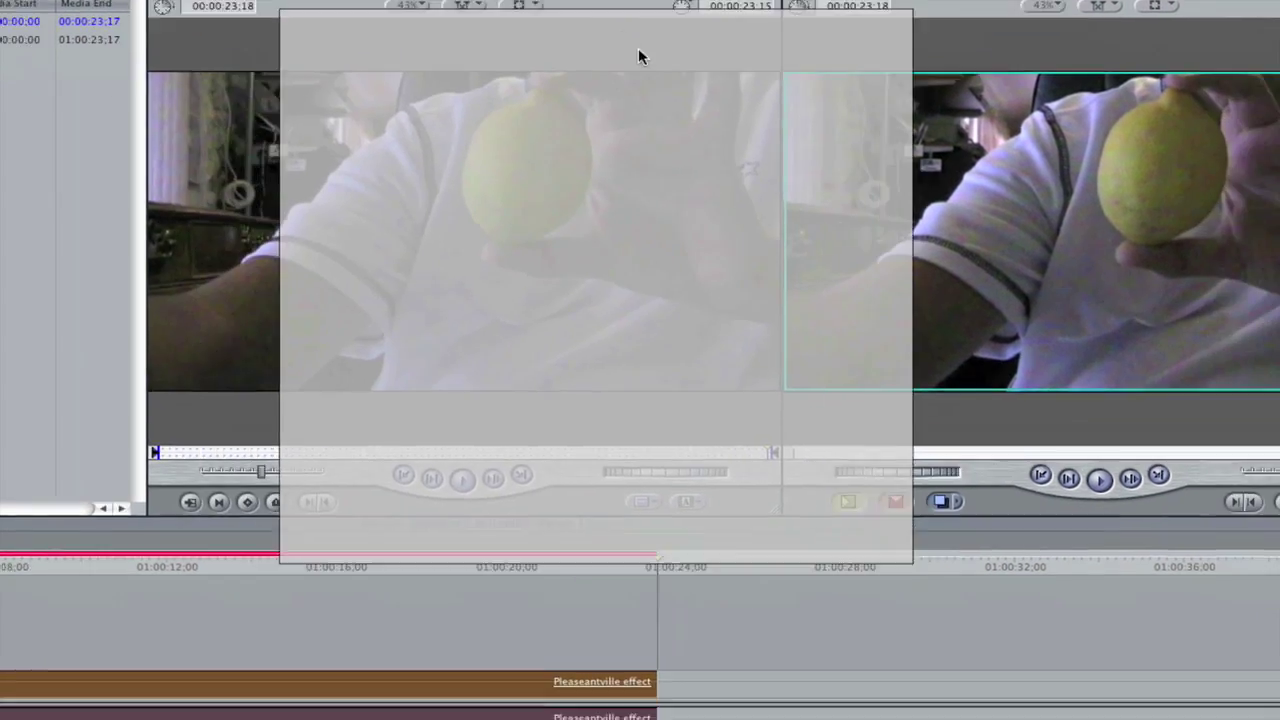
drag(638, 56, 886, 52)
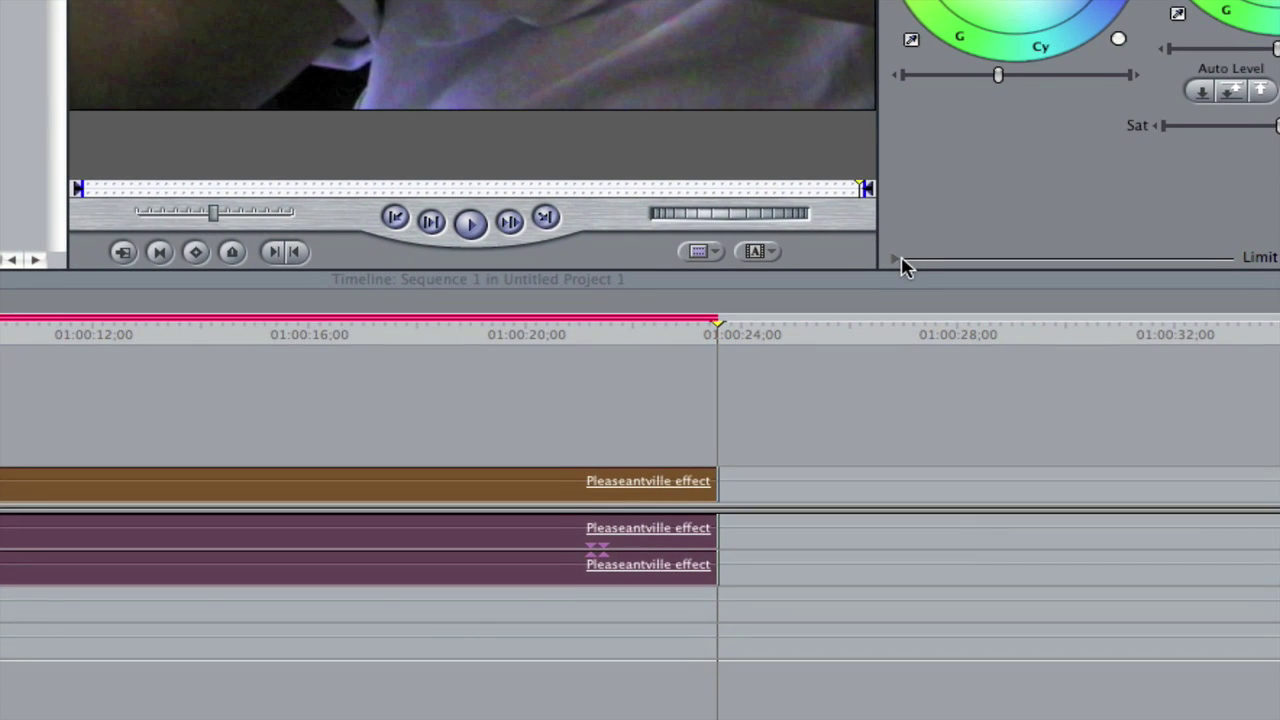
Expand Limit Effect in the Color Corrector 3-way and enable the Sat and Luma limits
click(898, 259)
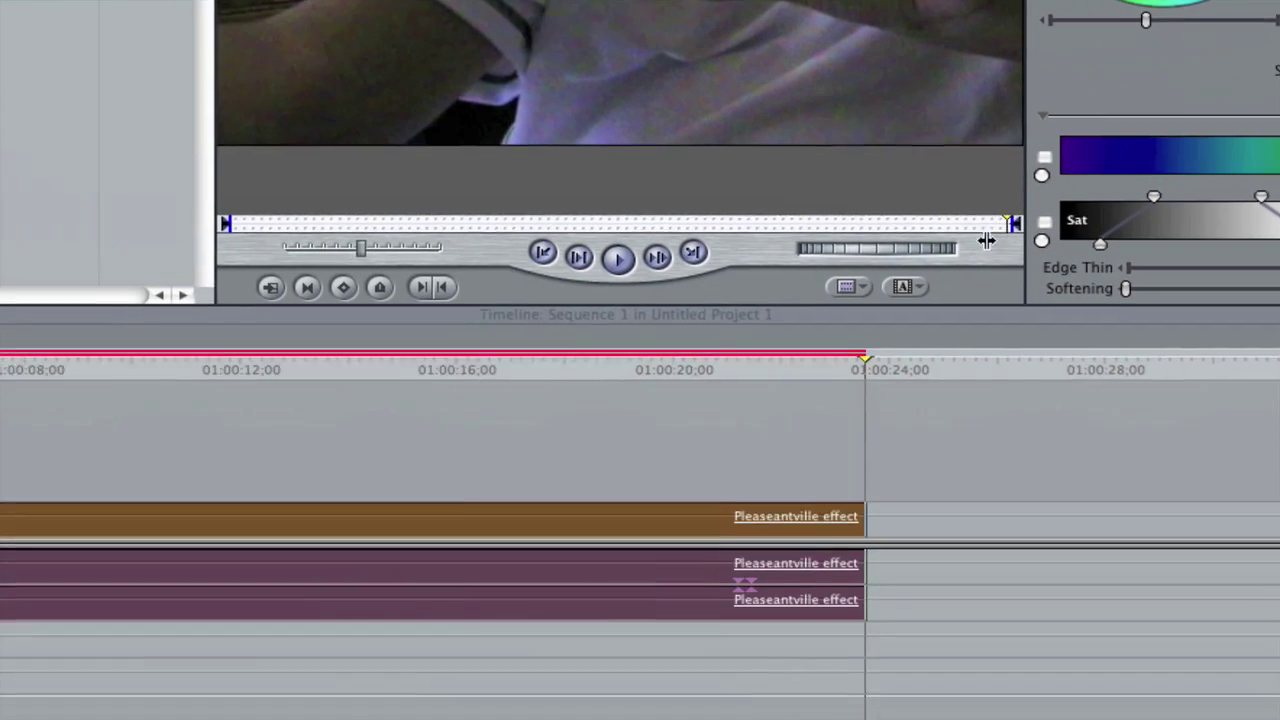
click(498, 219)
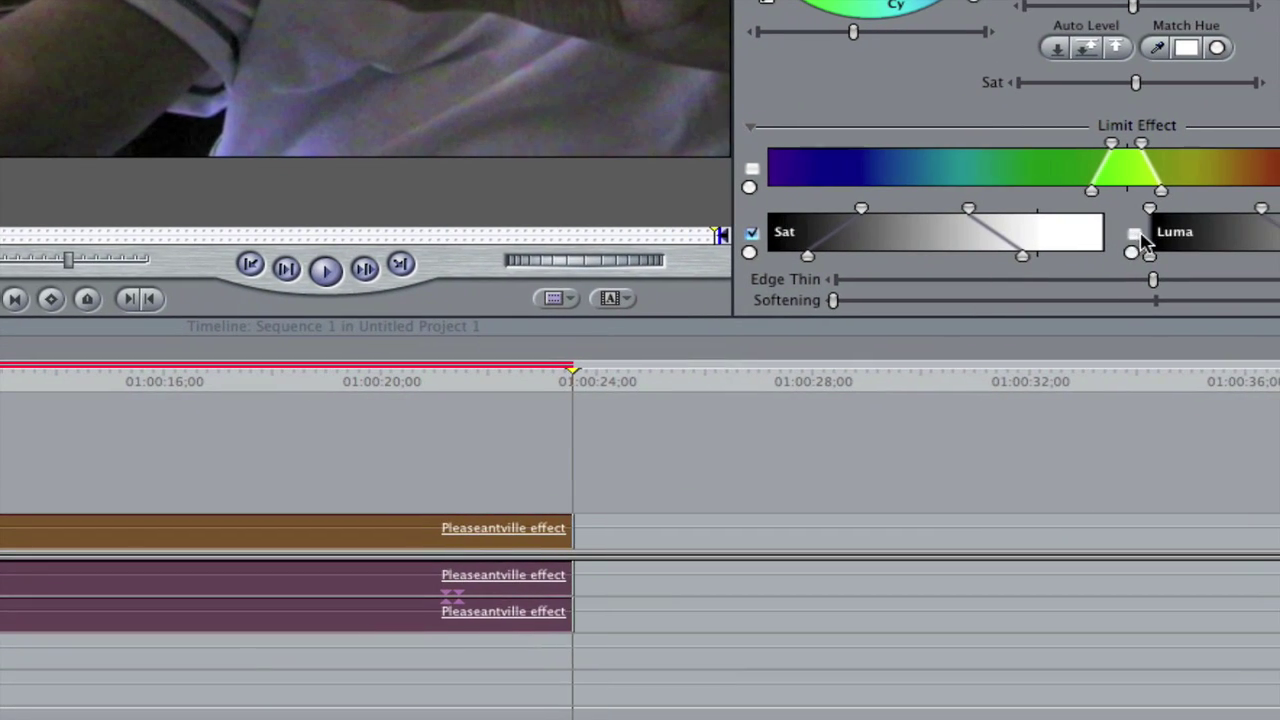
click(1180, 214)
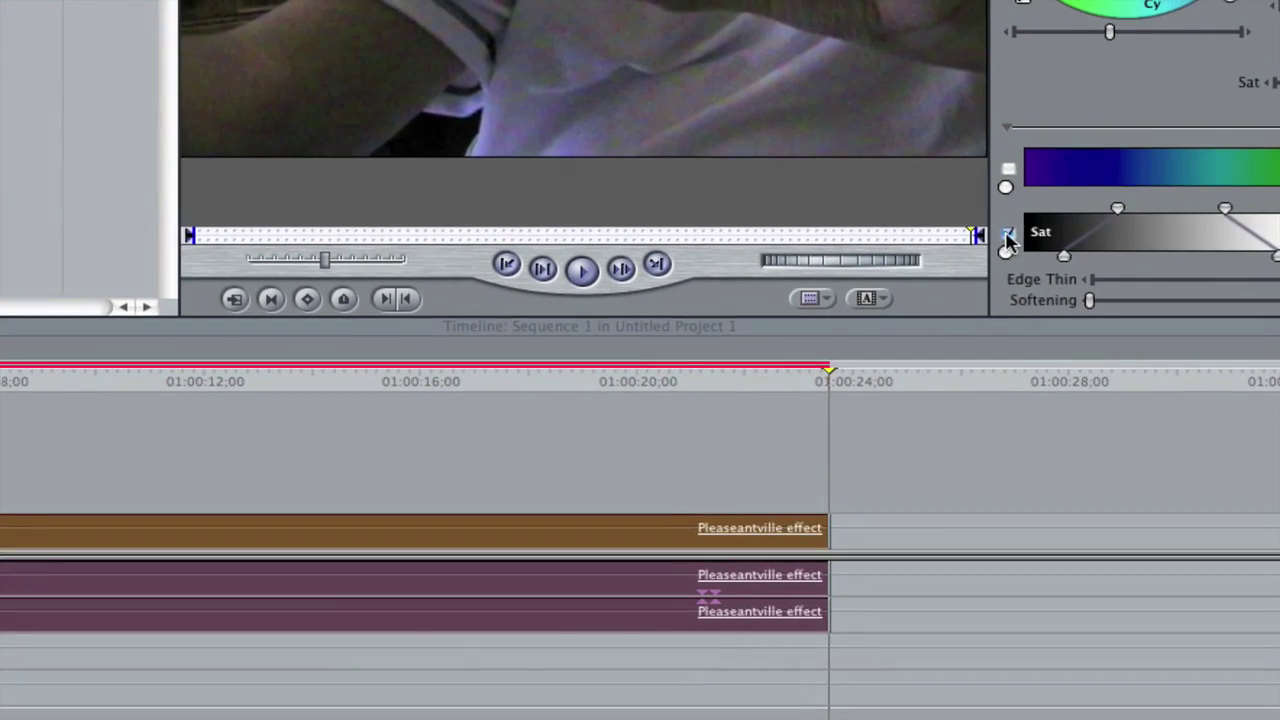
click(1007, 234)
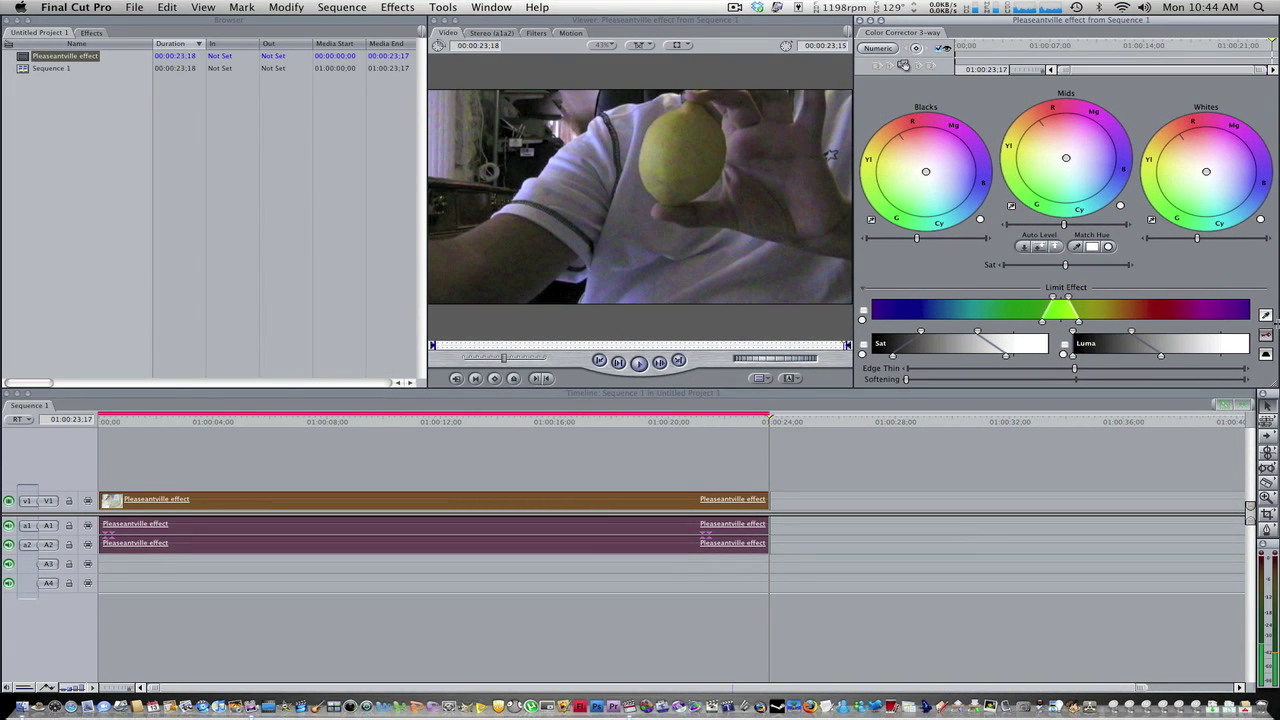
Sample the lemon's yellow with the Limit Effect eyedropper to set the hue range
click(1266, 315)
click(645, 152)
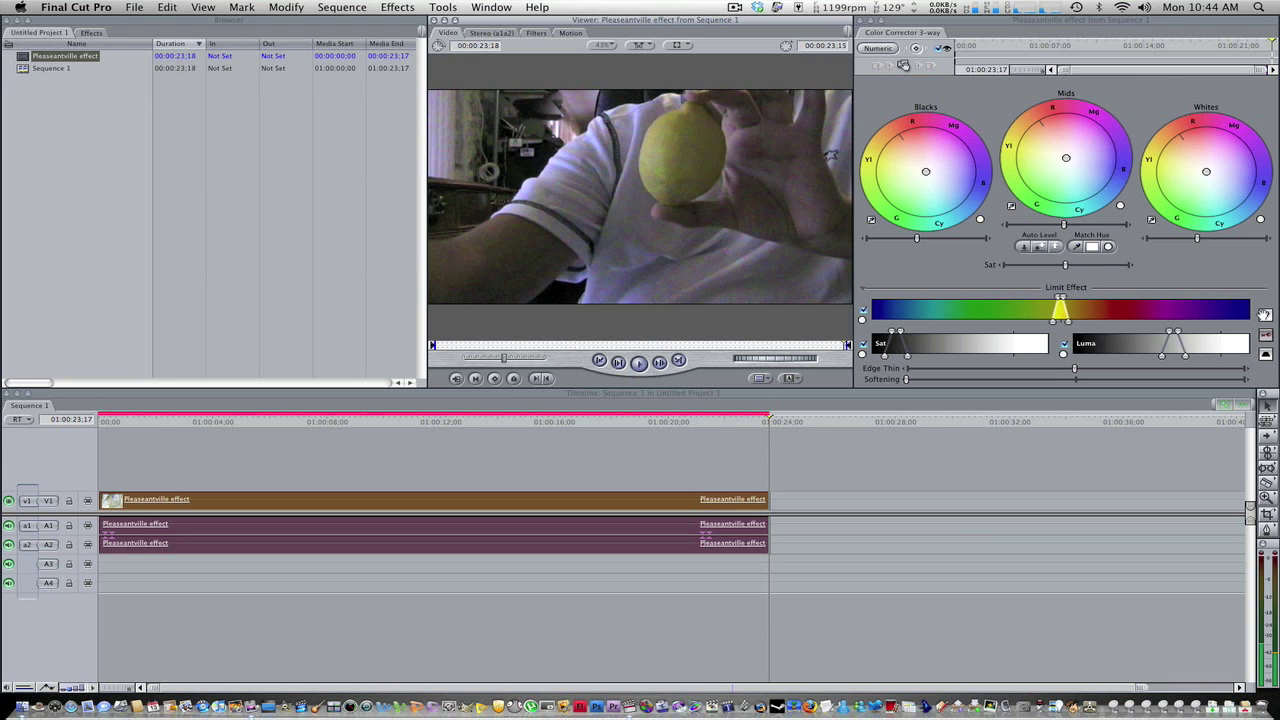
click(1265, 315)
click(705, 140)
click(667, 149)
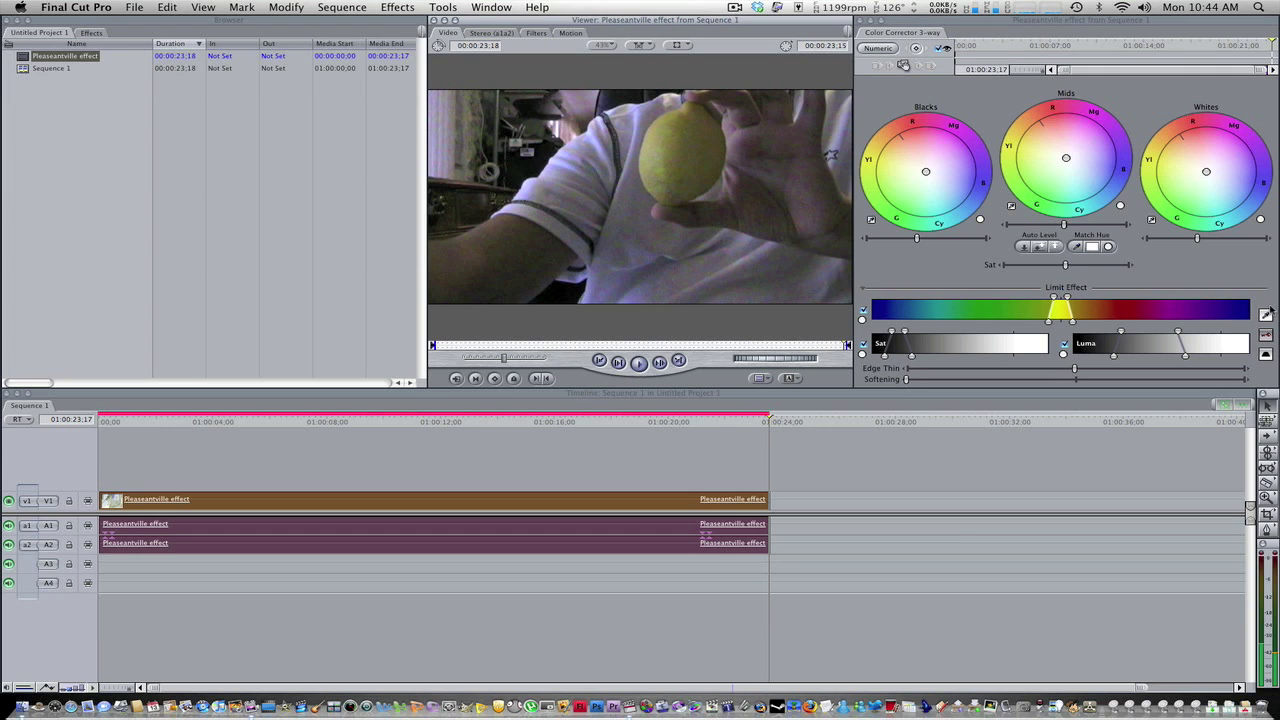
click(1265, 316)
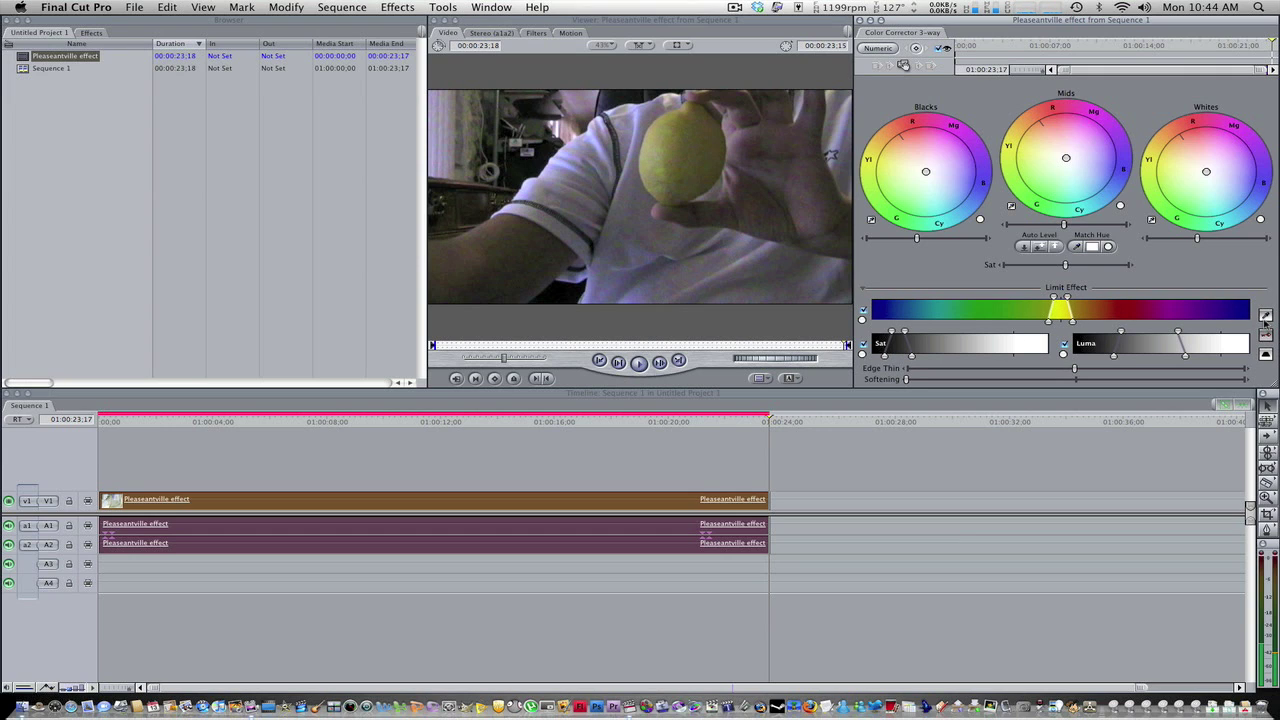
click(1265, 316)
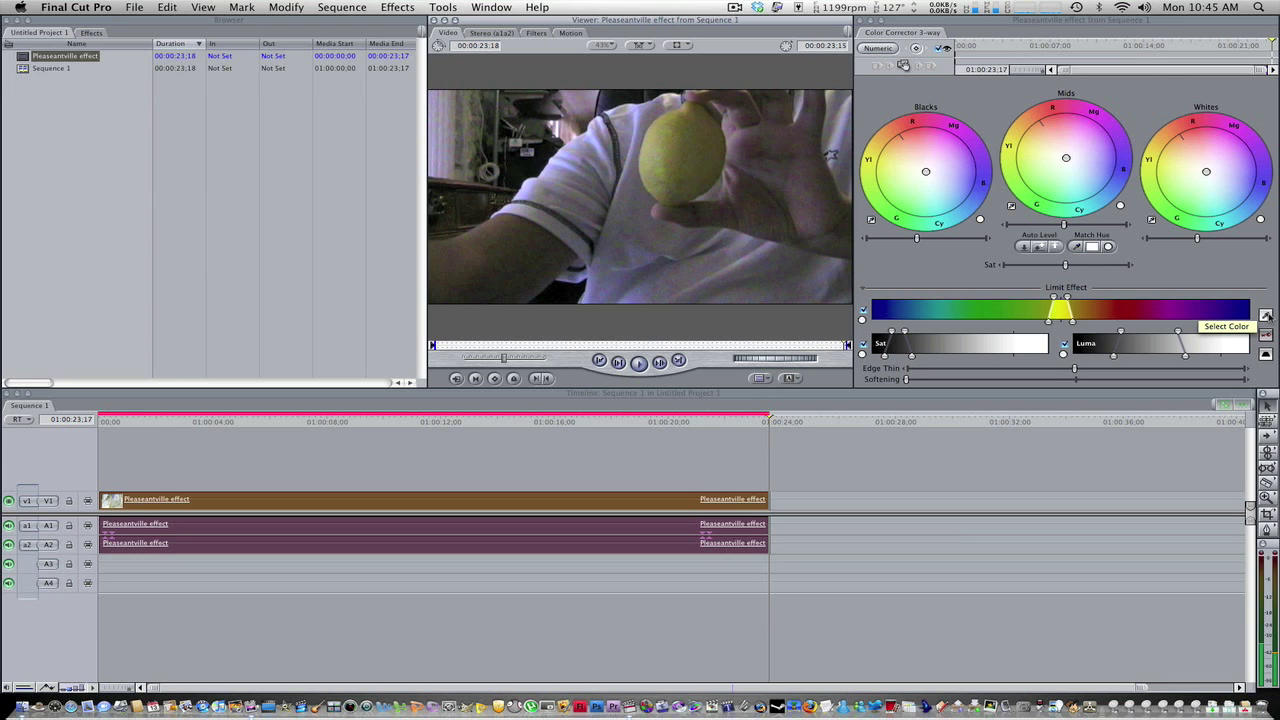
click(1265, 316)
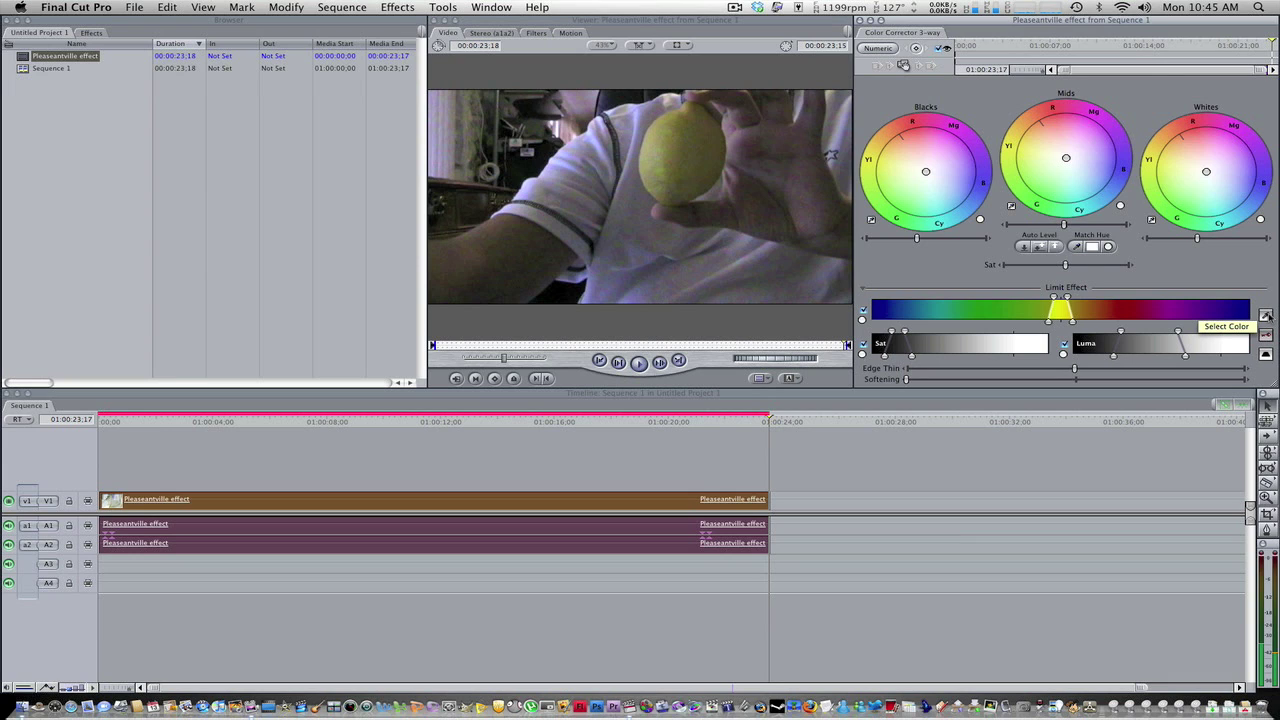
click(704, 144)
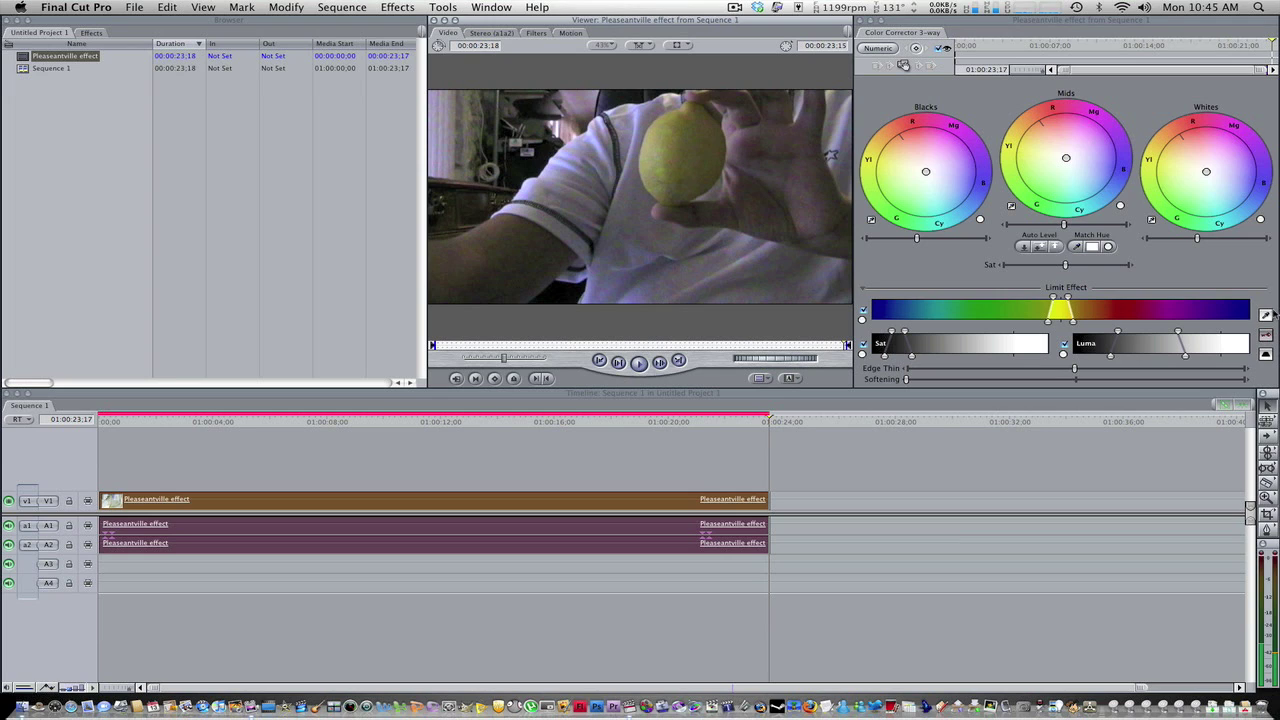
click(690, 172)
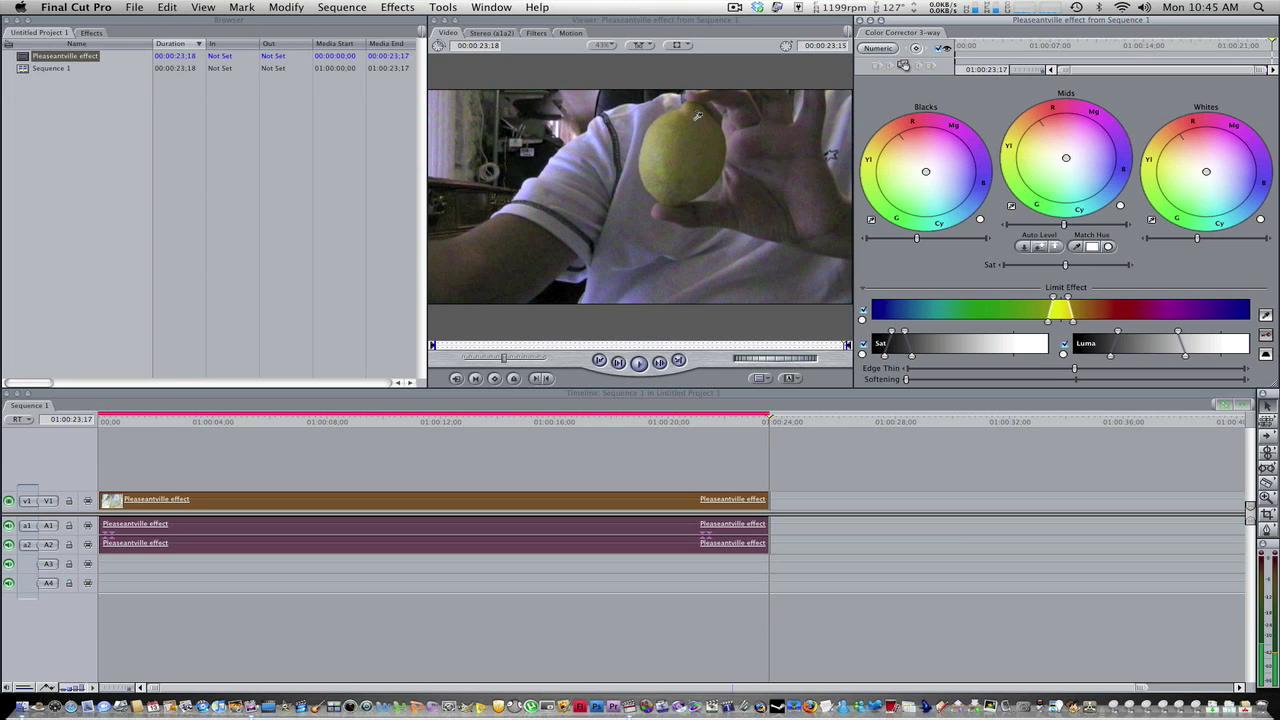
click(695, 122)
Resample the lemon several more times to refine the hue, Sat and Luma limits
click(1266, 314)
click(679, 171)
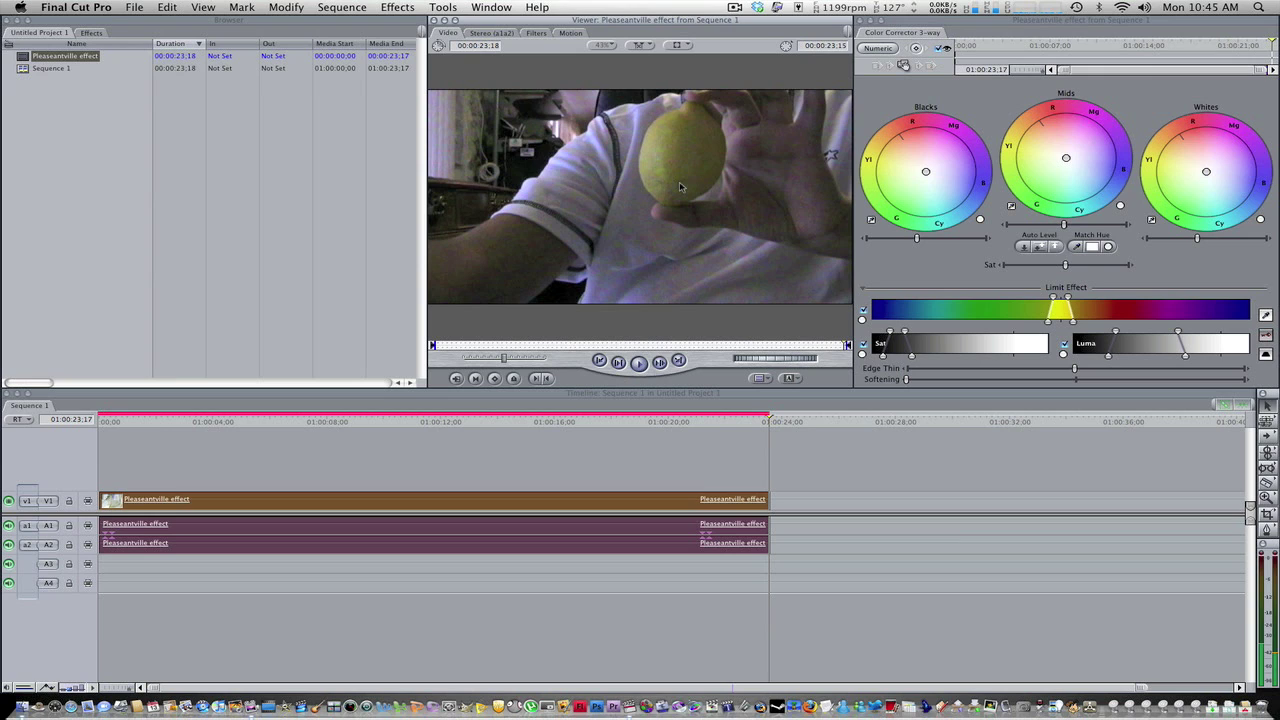
click(1266, 314)
click(797, 171)
click(1266, 314)
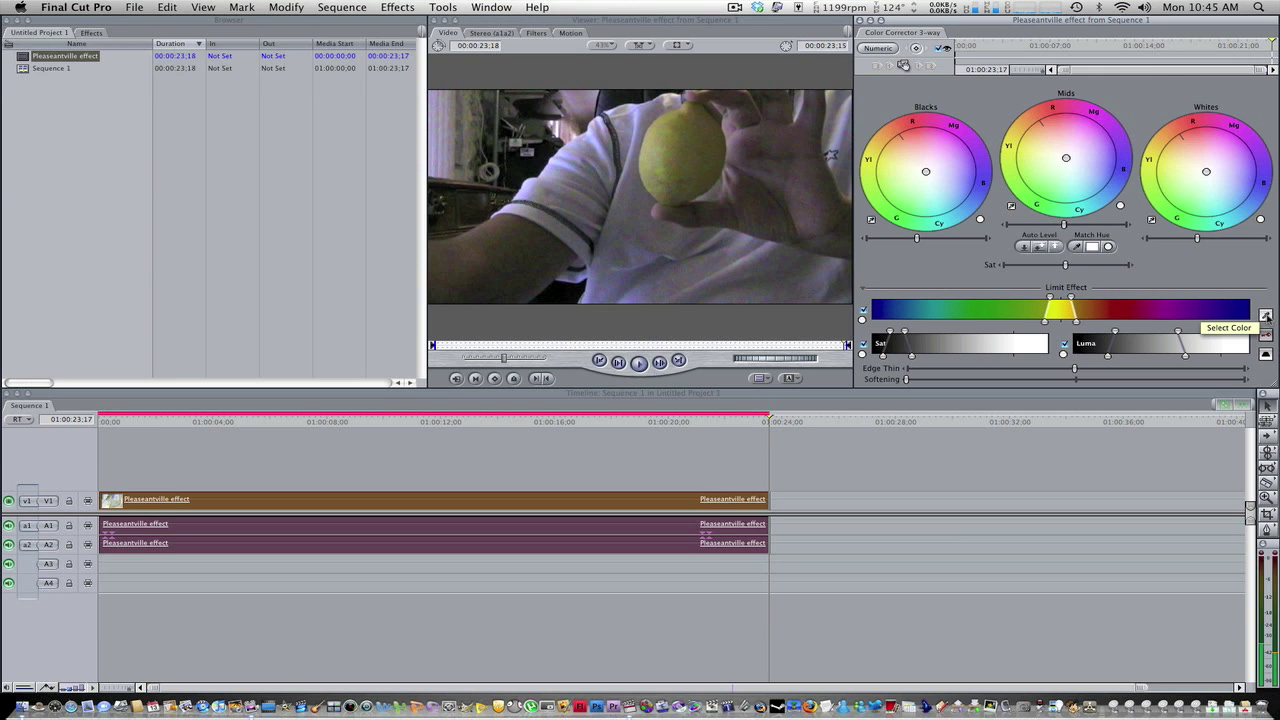
click(1266, 314)
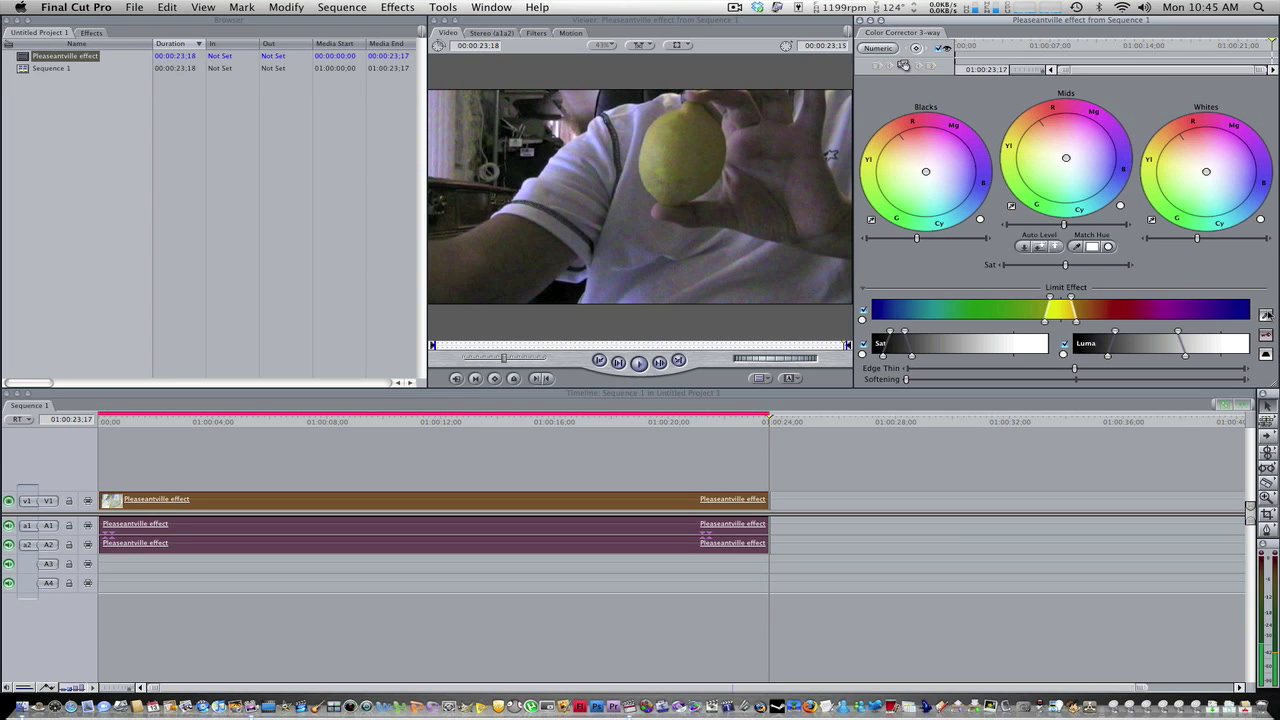
click(690, 125)
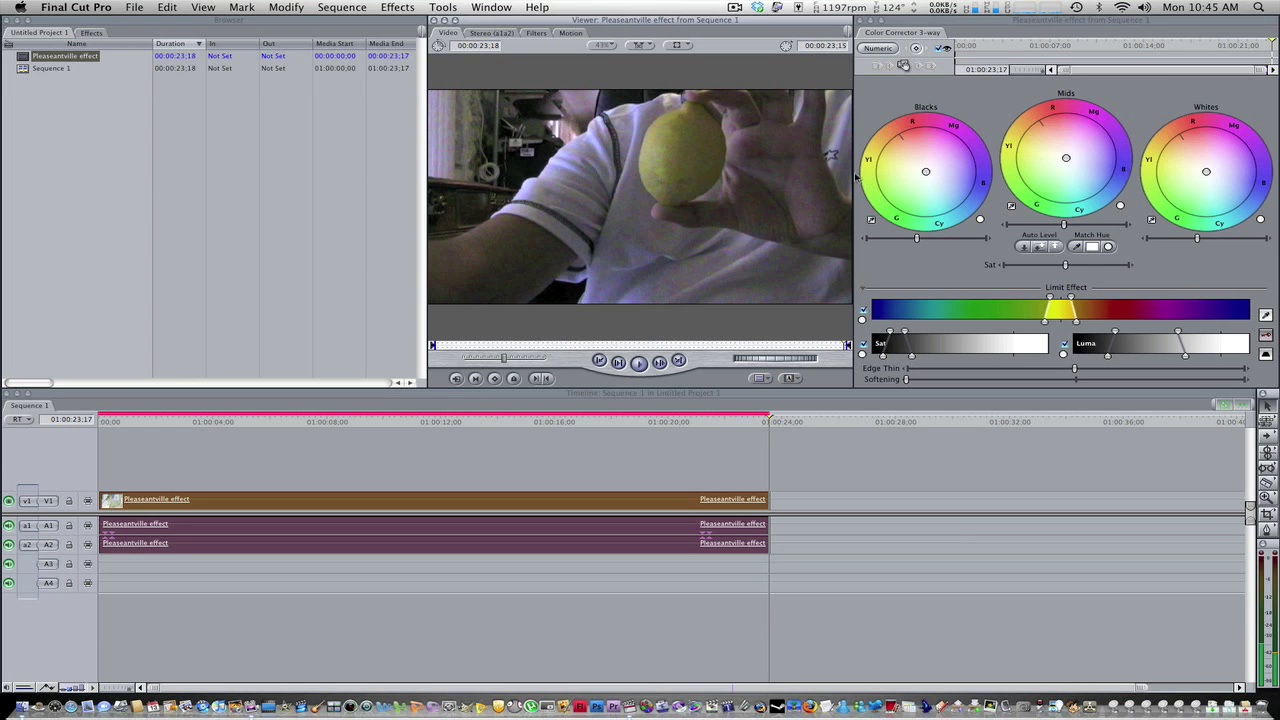
click(1266, 314)
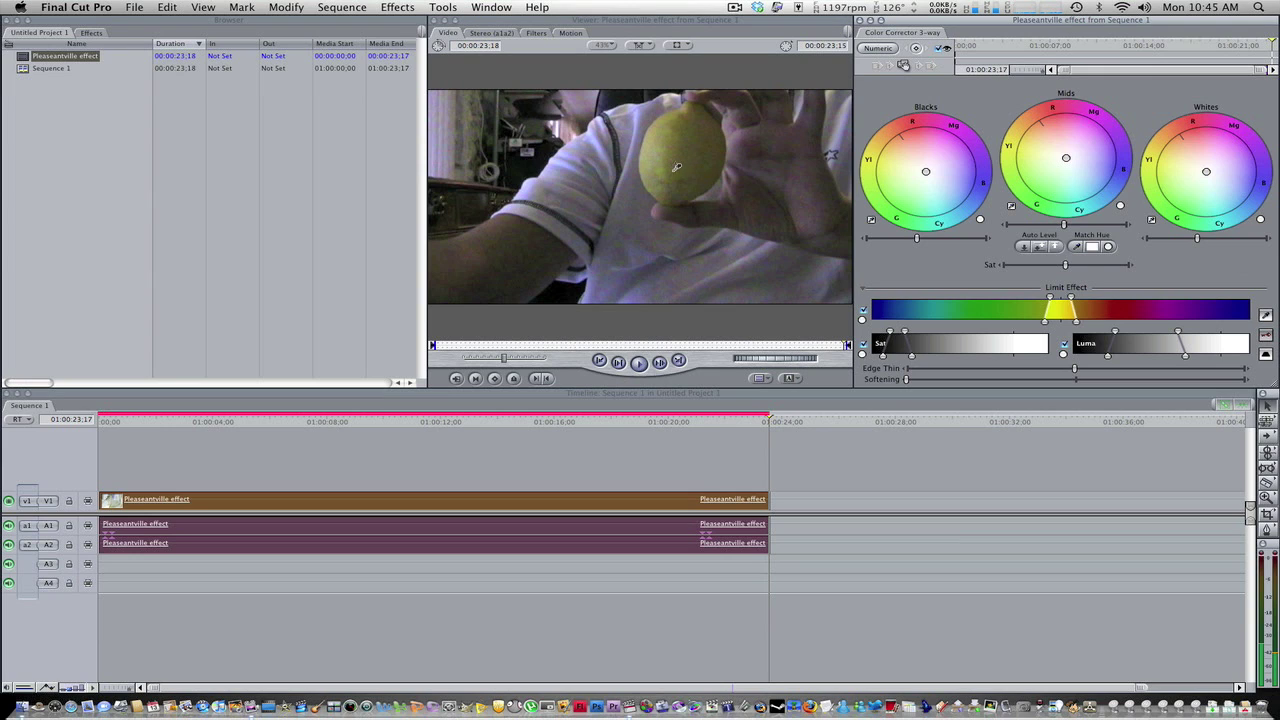
click(672, 177)
click(1266, 313)
click(703, 138)
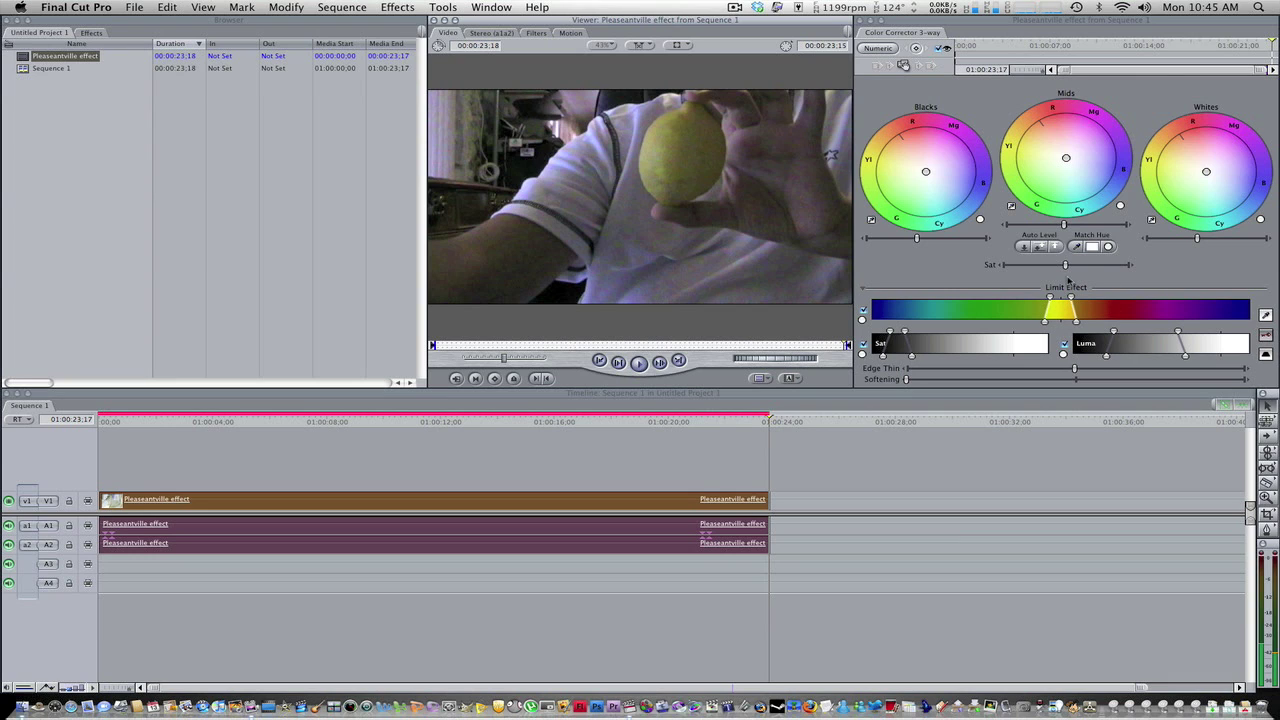
Drag the Color Corrector's Sat slider fully left to desaturate the yellow range
drag(1066, 266, 981, 267)
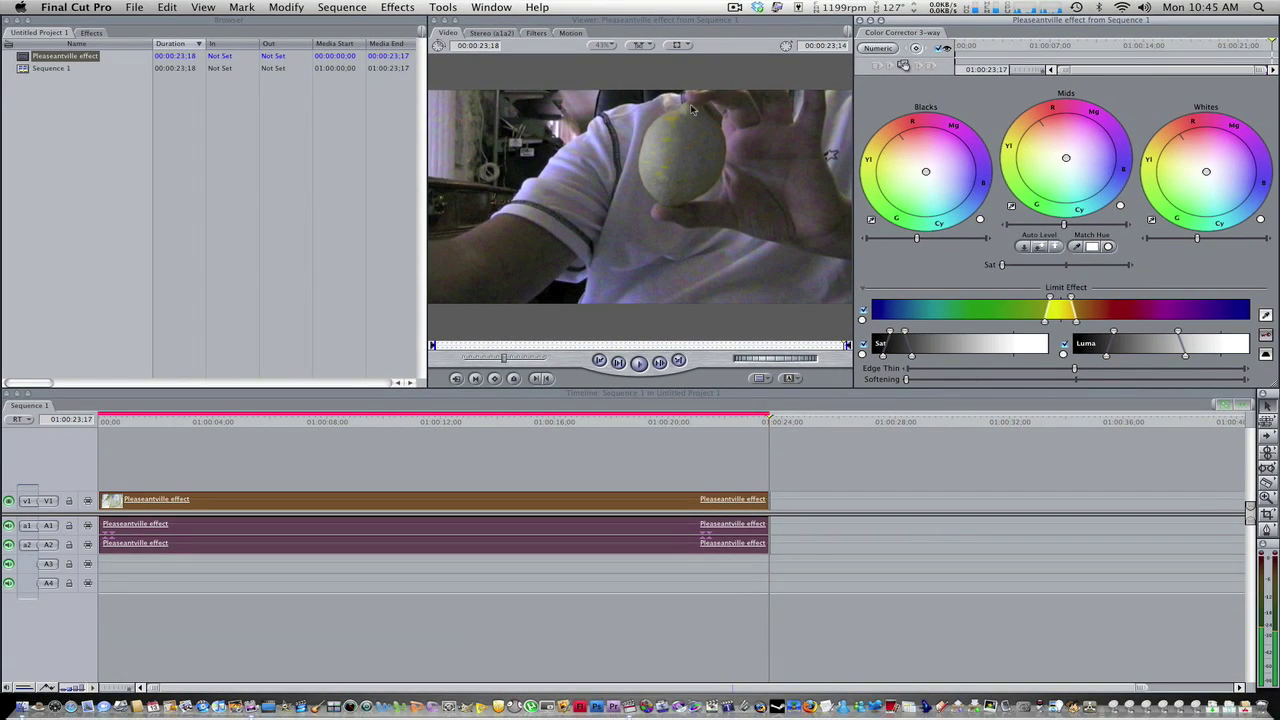
click(609, 47)
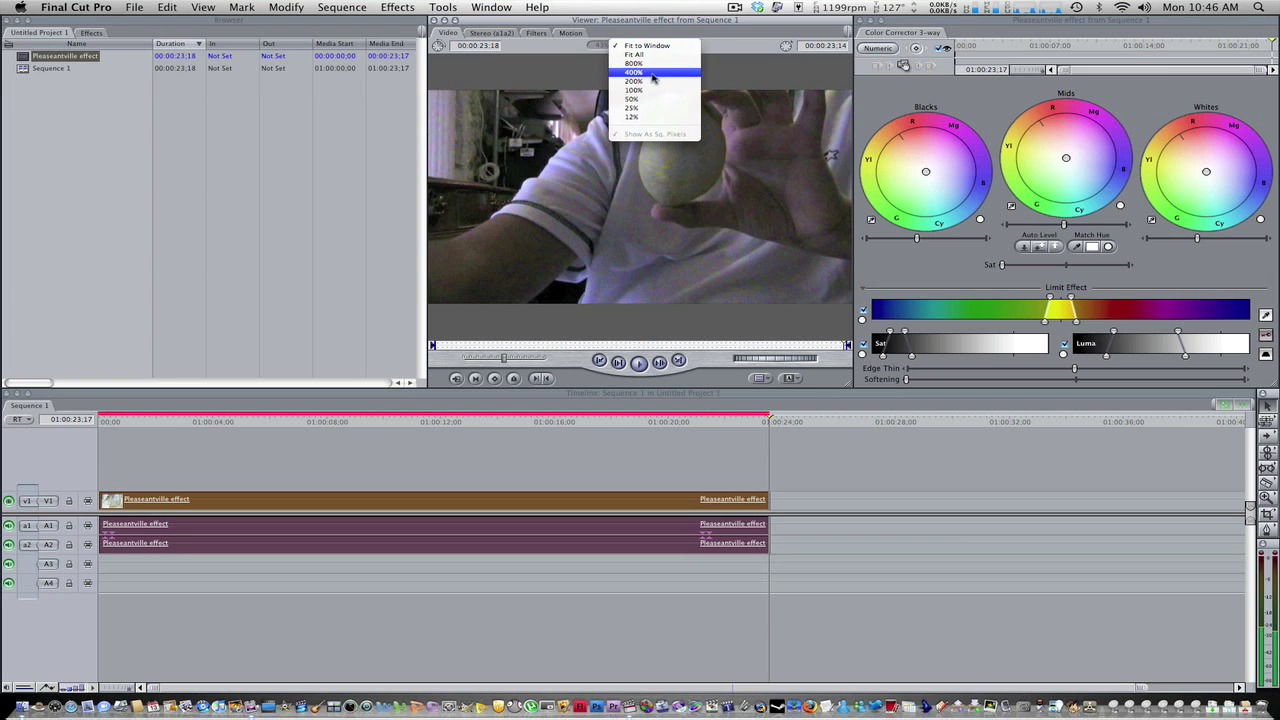
Magnify the viewer to 400% and sample the lemon's yellow for the hue limit
click(646, 73)
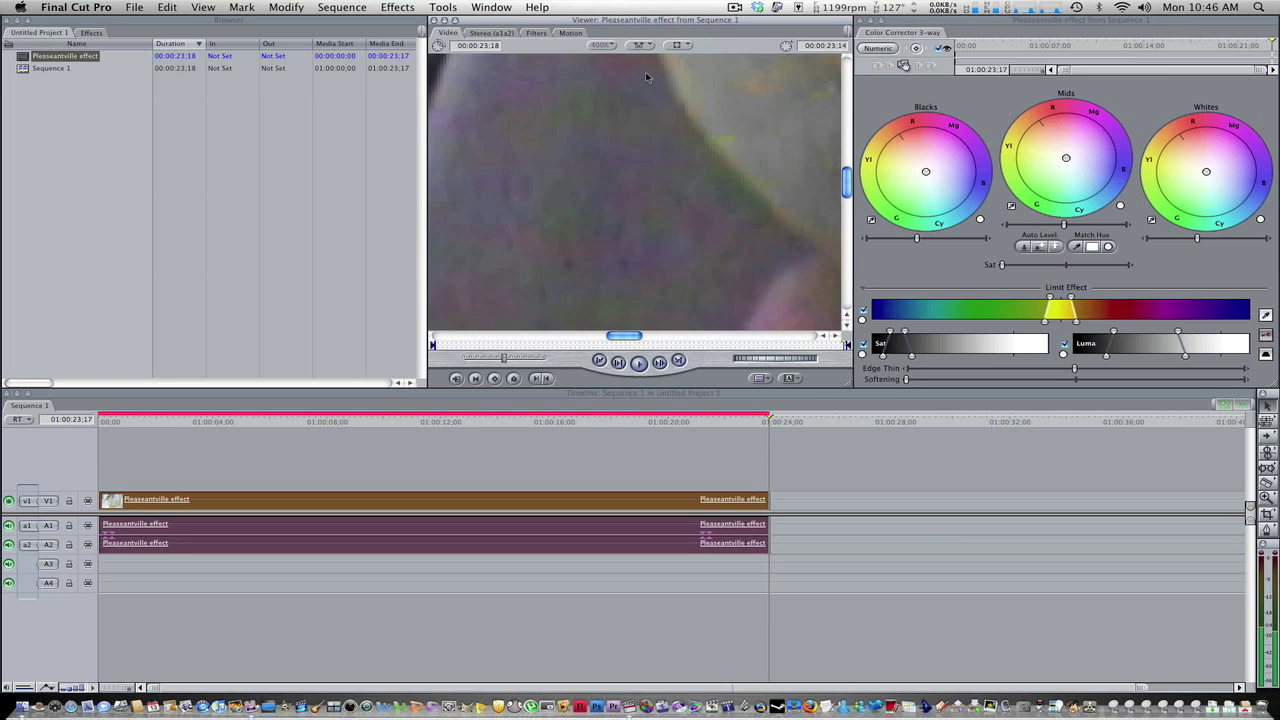
drag(632, 337, 660, 332)
drag(846, 182, 851, 93)
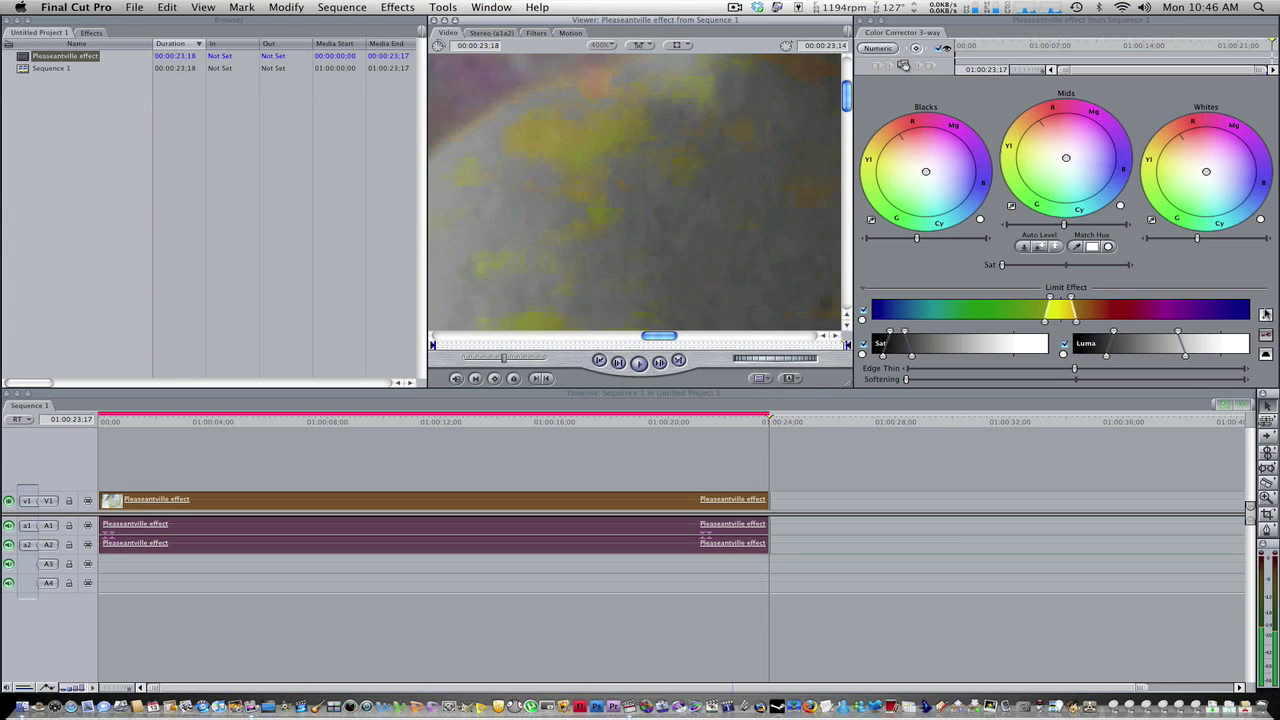
click(1266, 316)
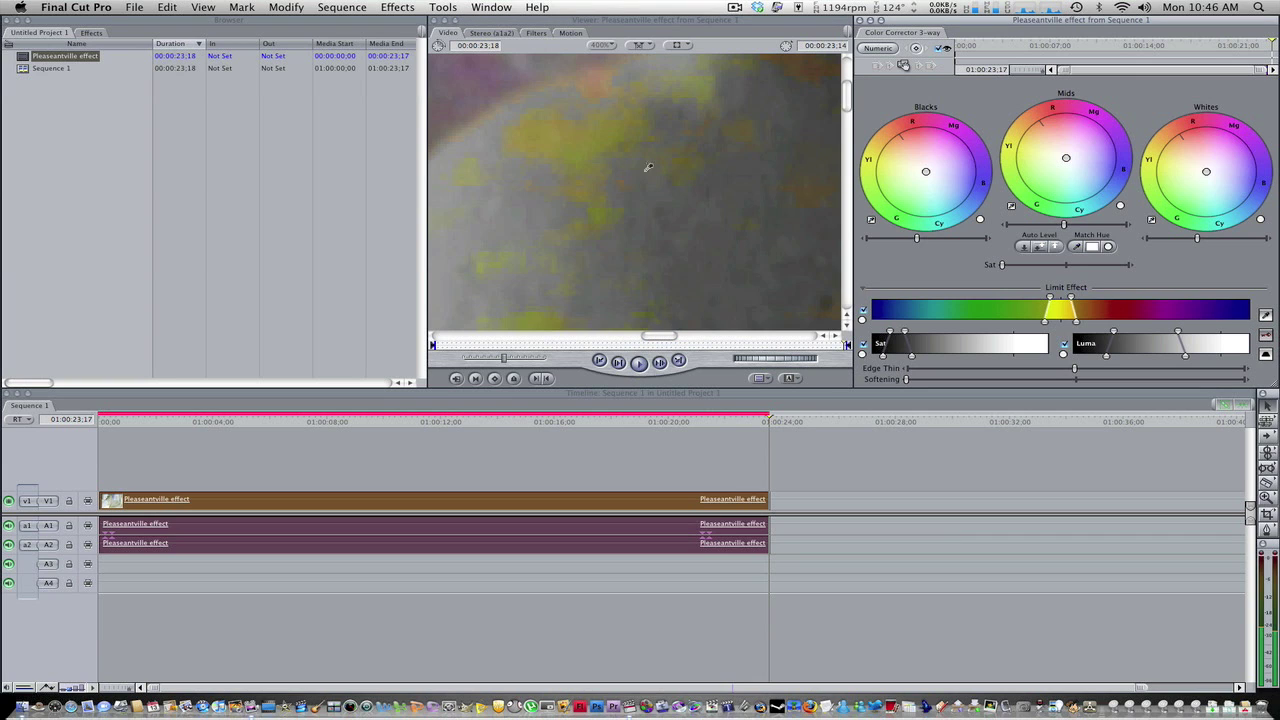
click(557, 151)
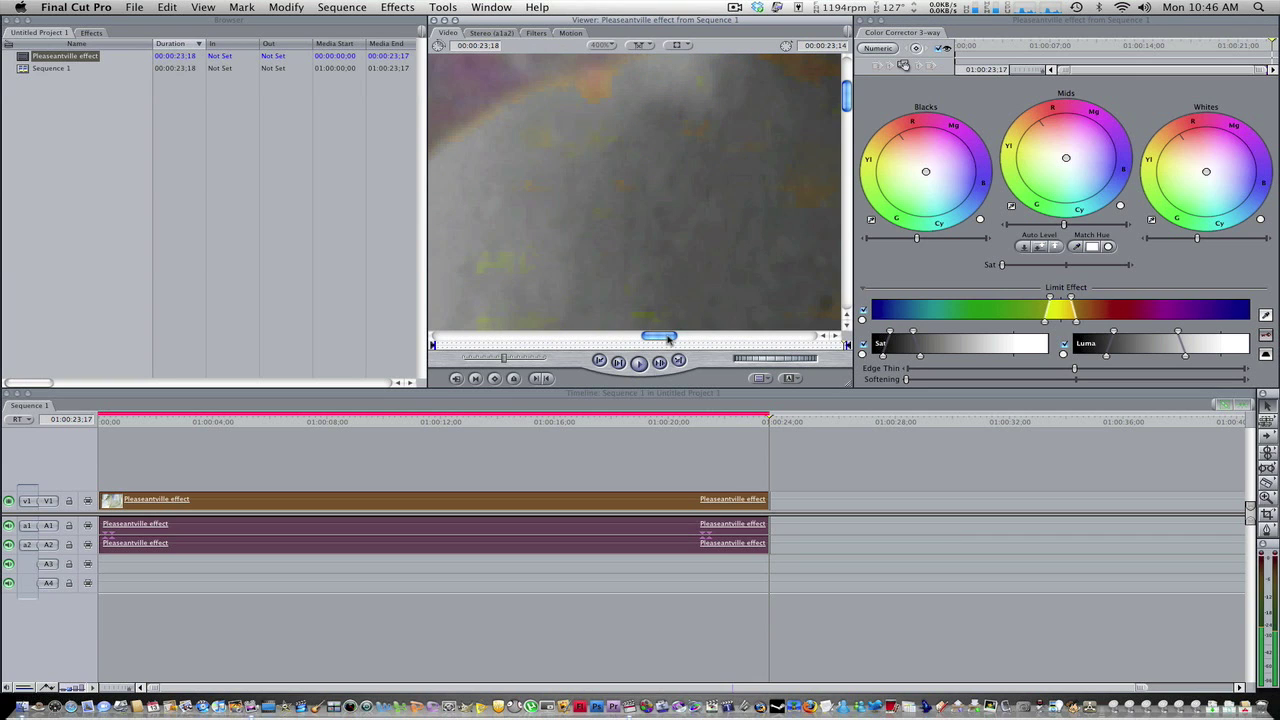
drag(664, 336, 692, 336)
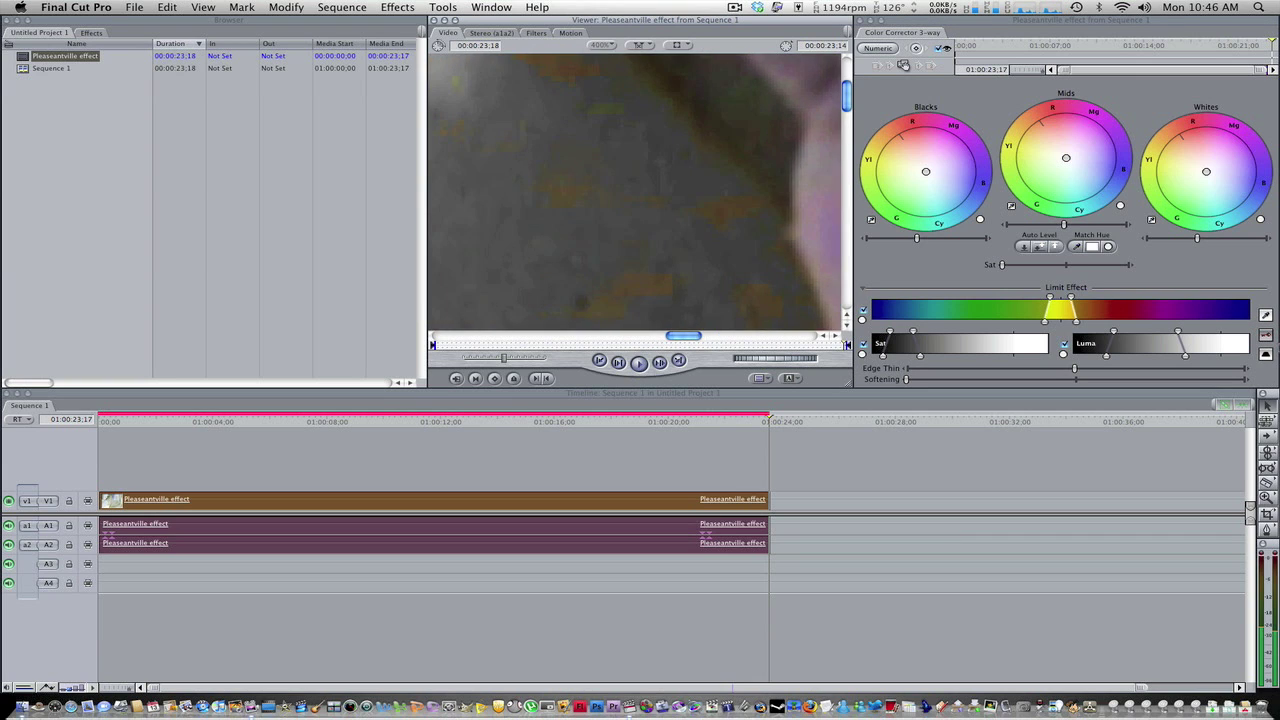
Sample more spots on the lemon to widen the hue range, panning the magnified view
click(922, 288)
click(655, 296)
click(1263, 322)
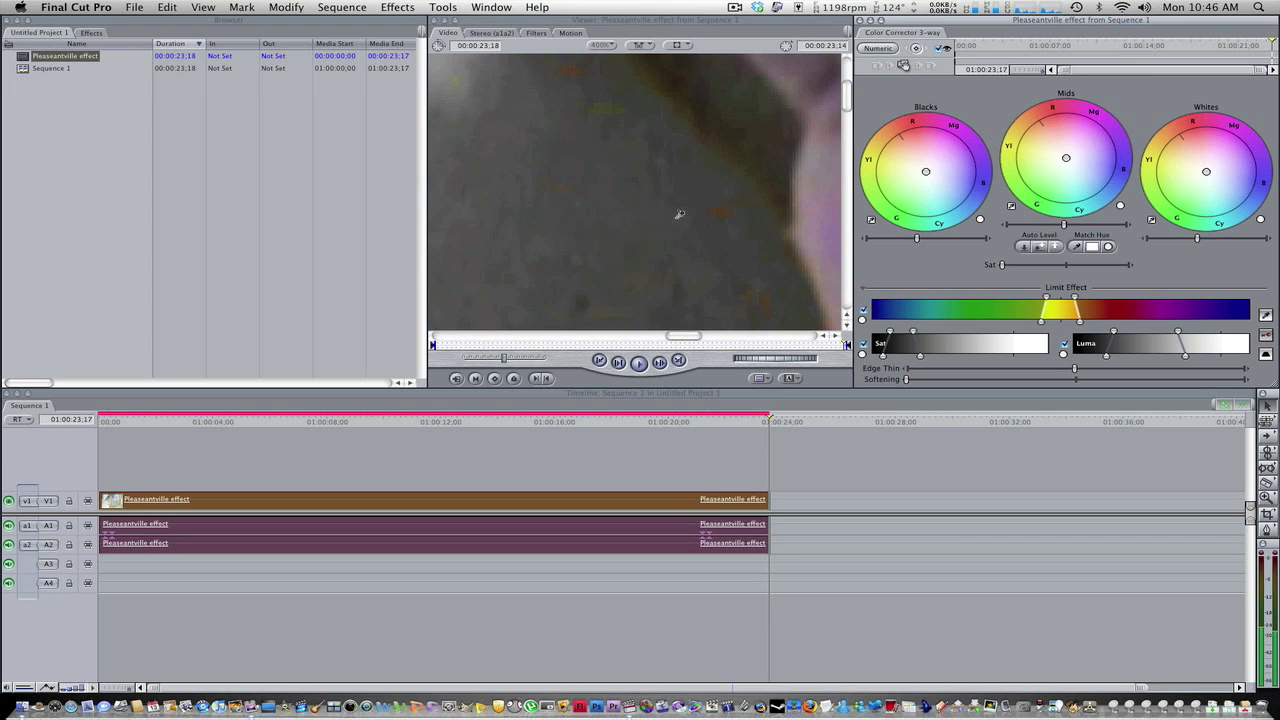
click(723, 206)
click(1265, 314)
click(609, 112)
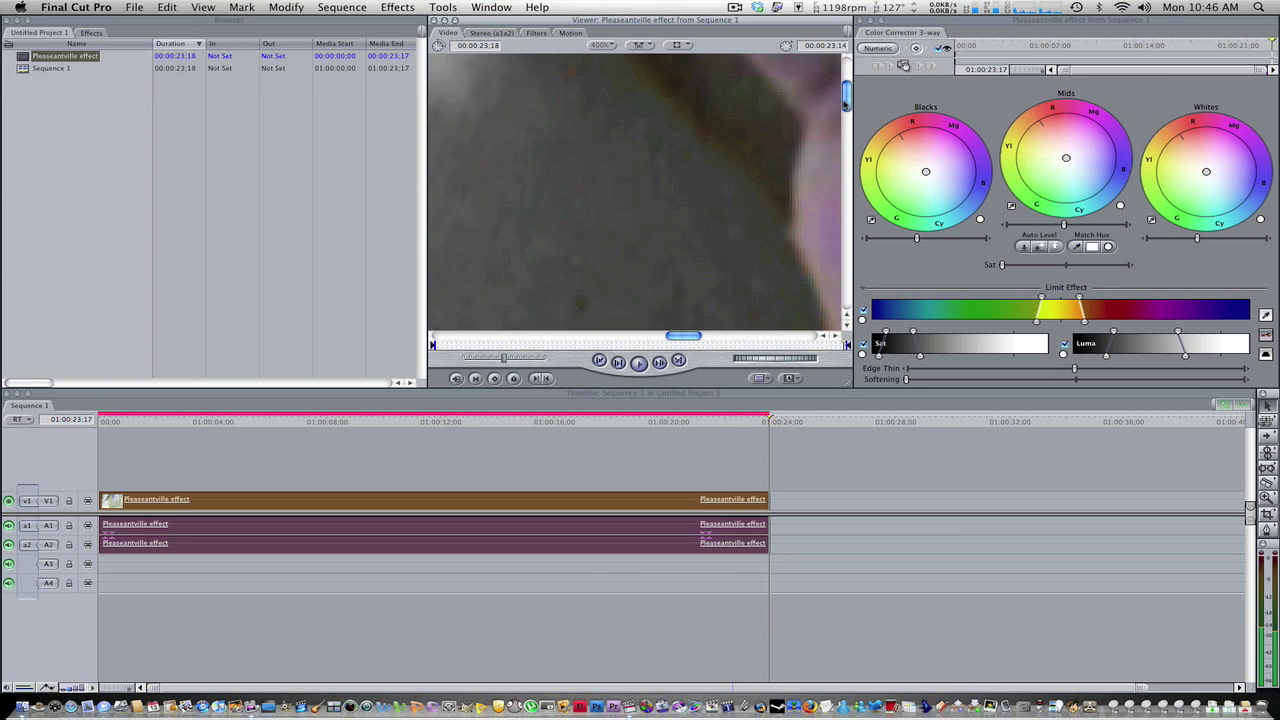
drag(846, 102, 841, 172)
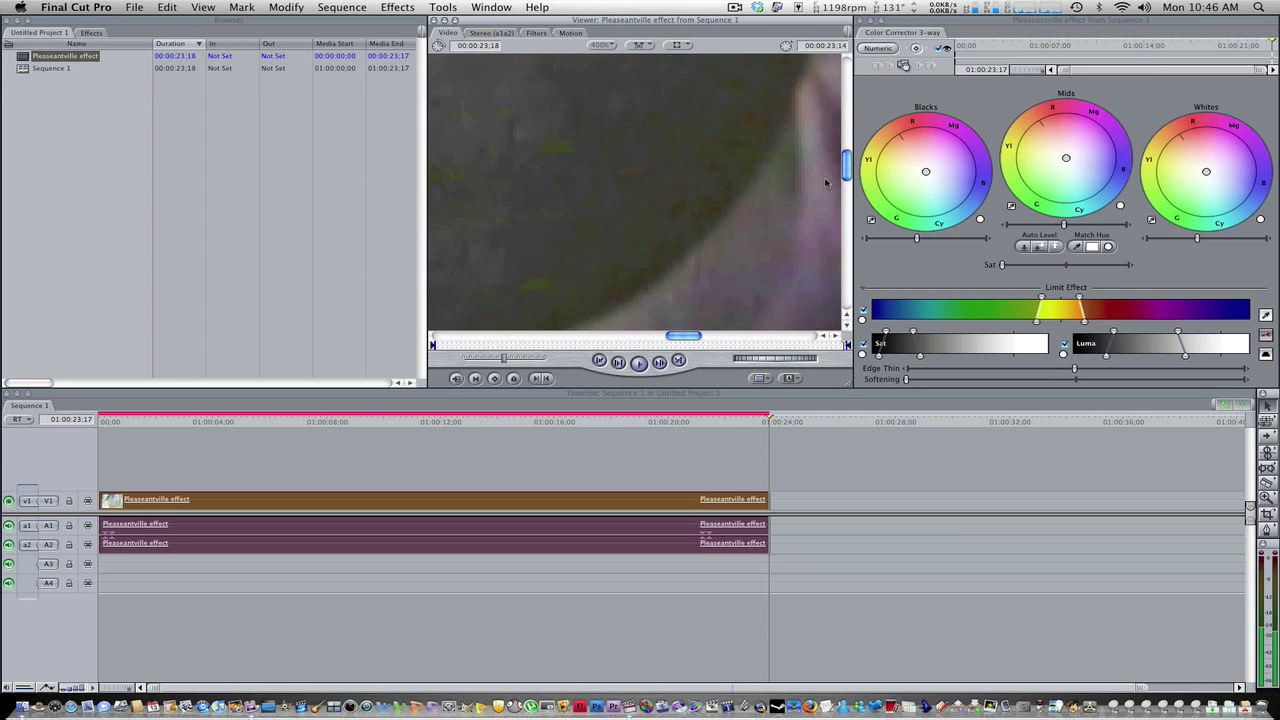
drag(700, 338, 654, 338)
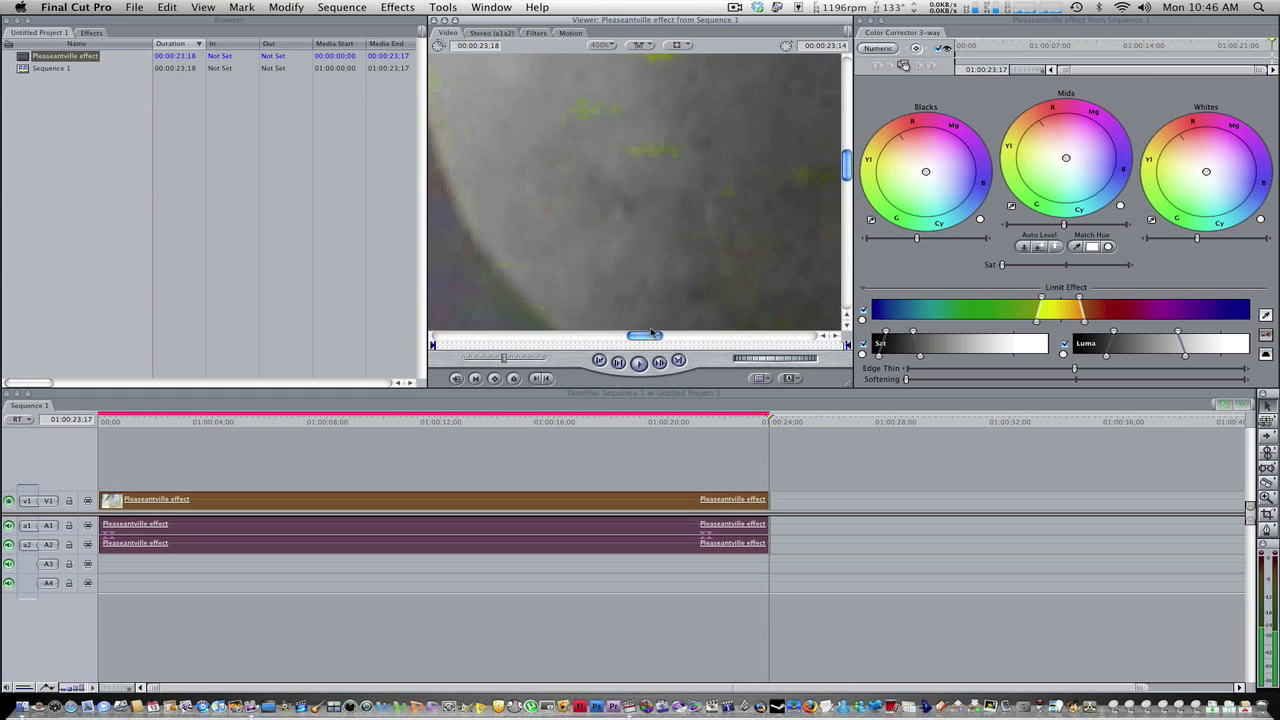
drag(848, 176, 846, 157)
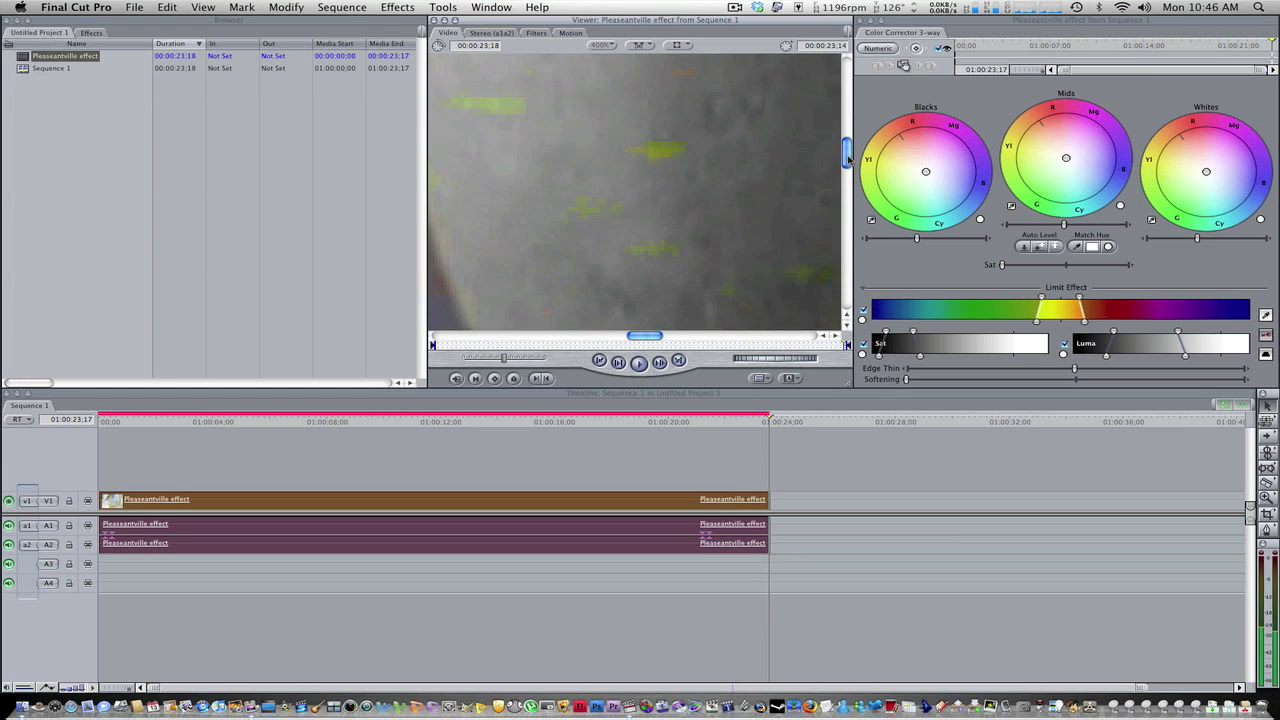
Sample further lemon patches to clear the green flecks, undoing the last bad sample
click(1266, 315)
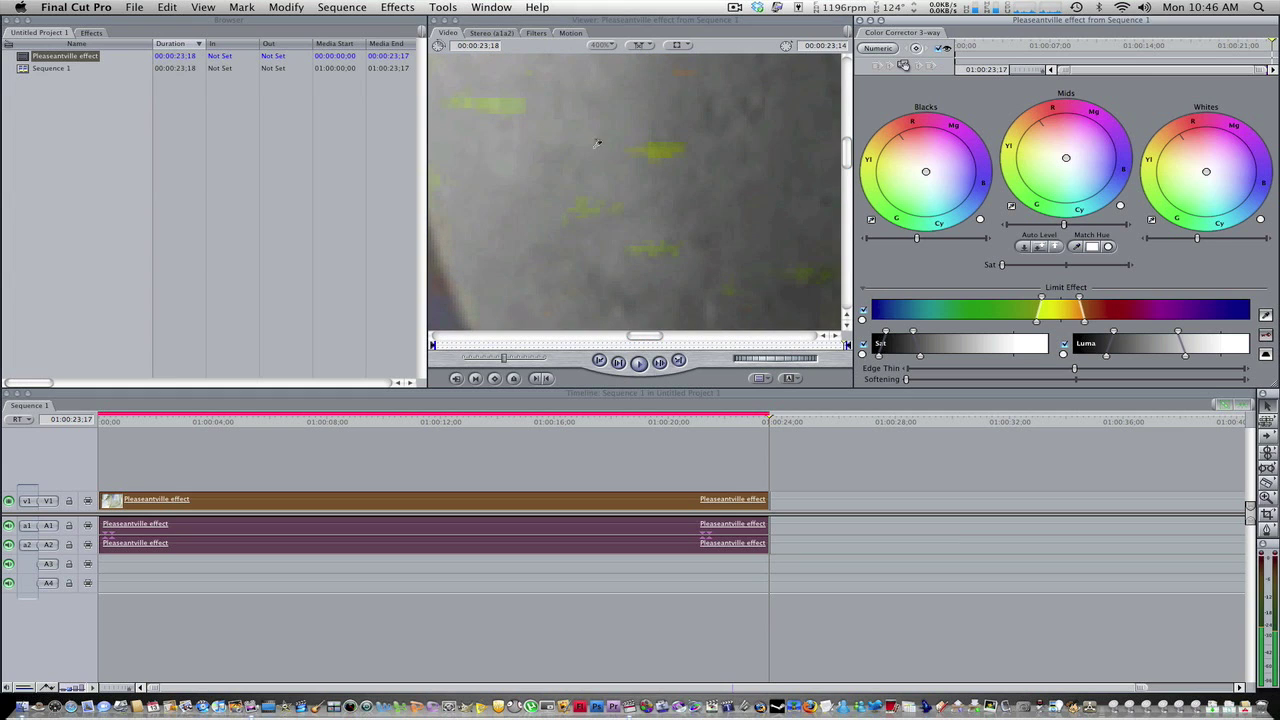
click(485, 96)
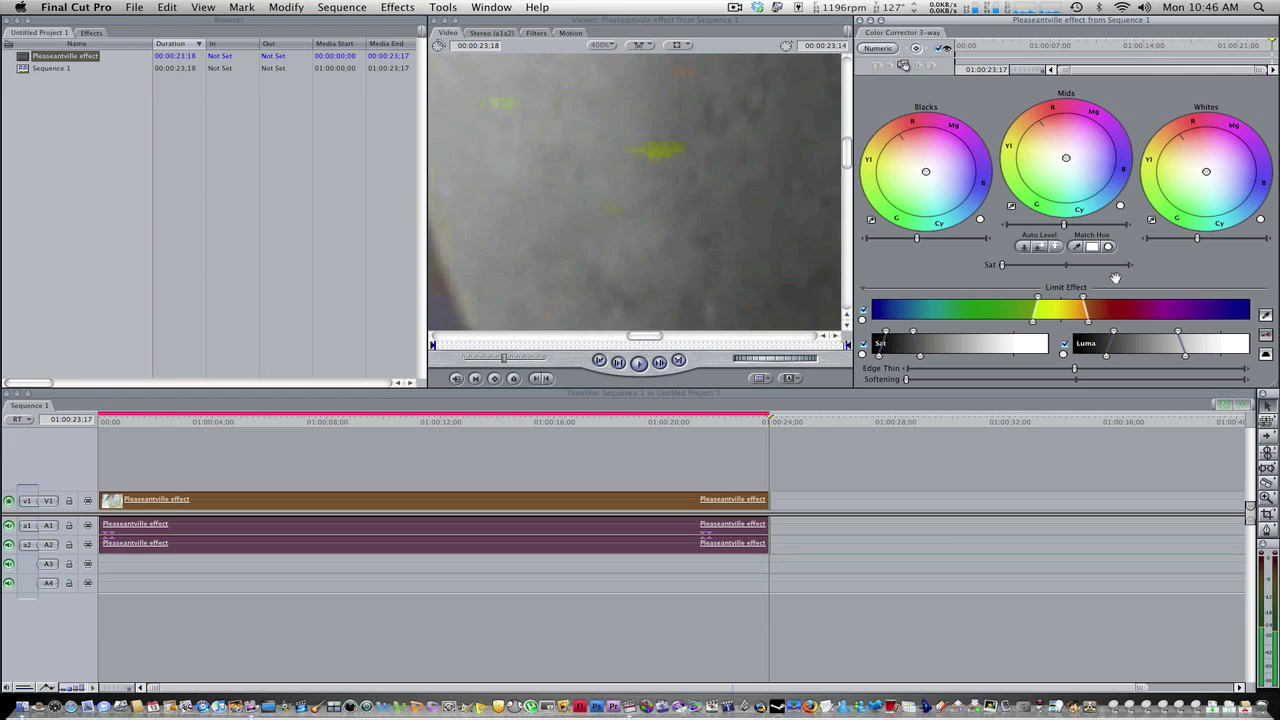
click(665, 148)
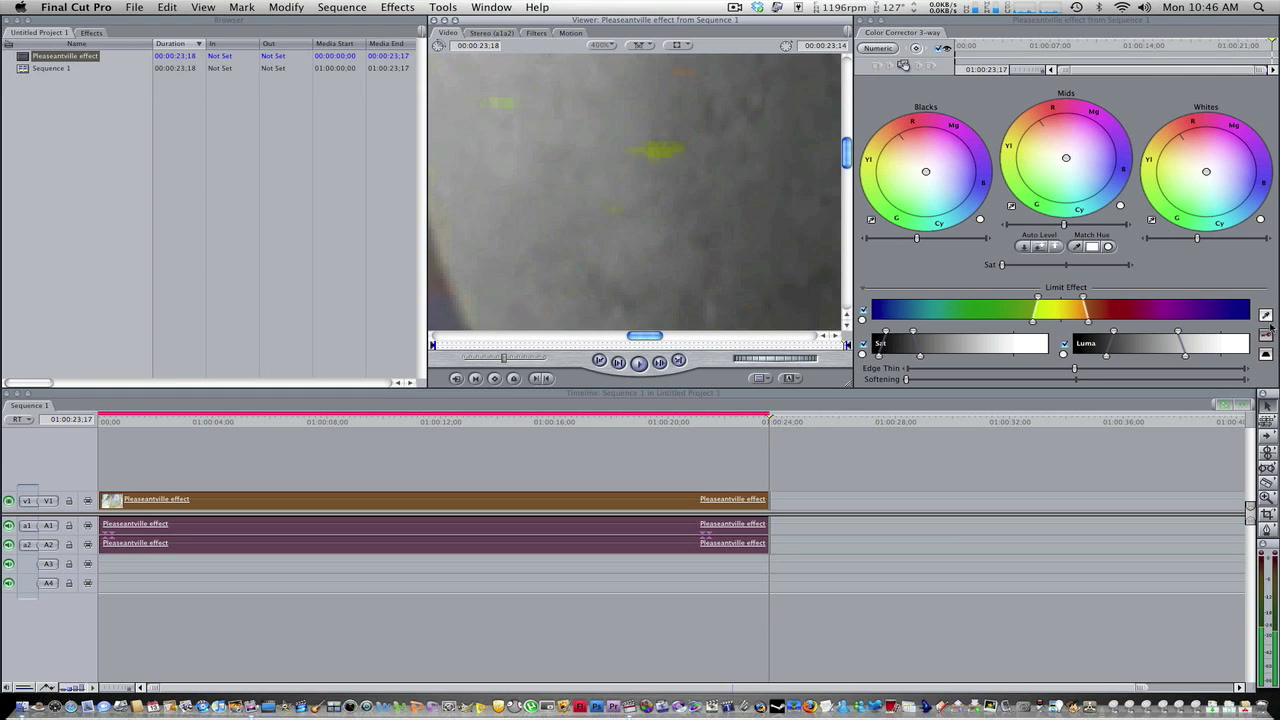
click(1088, 274)
click(649, 151)
click(1267, 316)
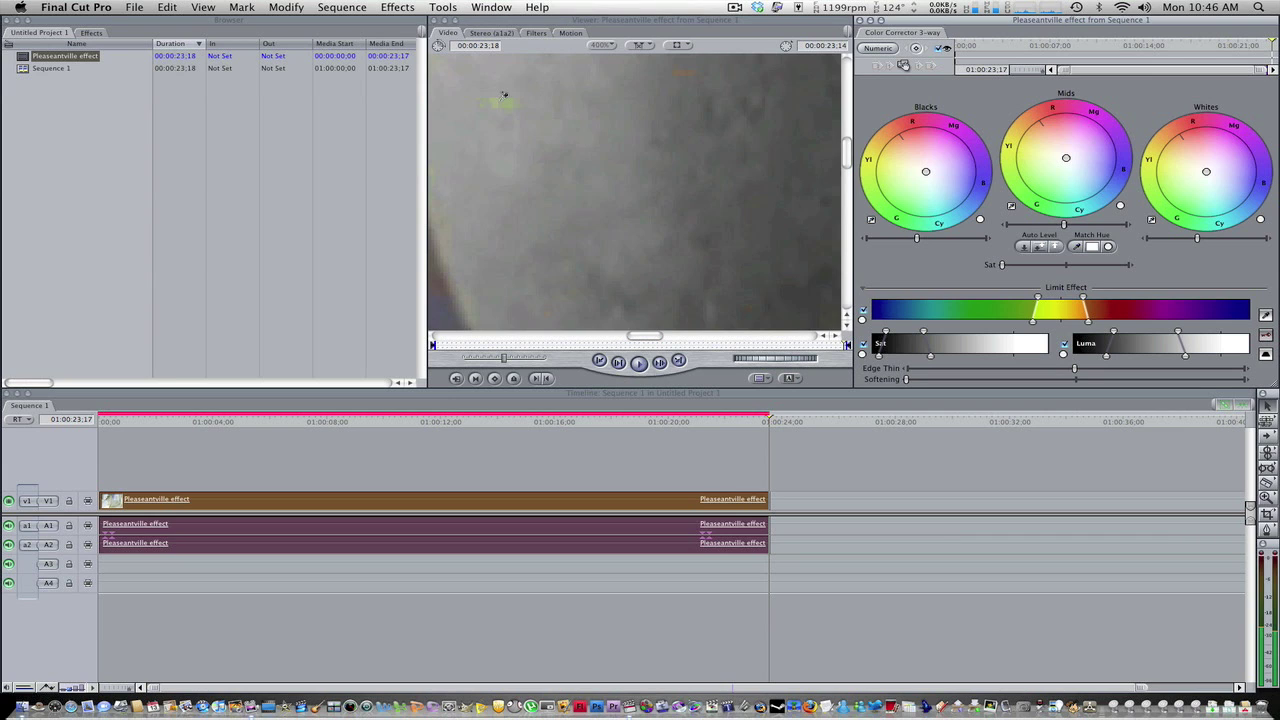
click(504, 95)
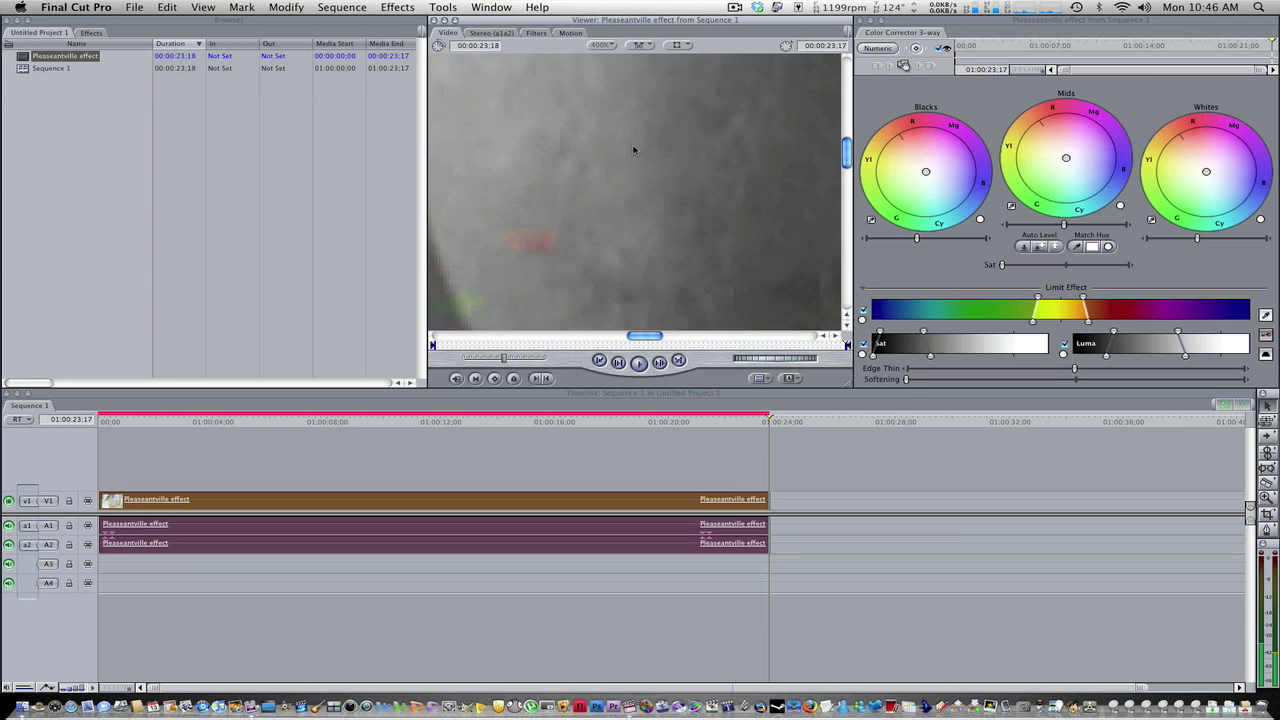
mouse_move(645, 335)
mouse_down()
mouse_move(674, 335)
mouse_move(629, 335)
mouse_move(636, 324)
mouse_up()
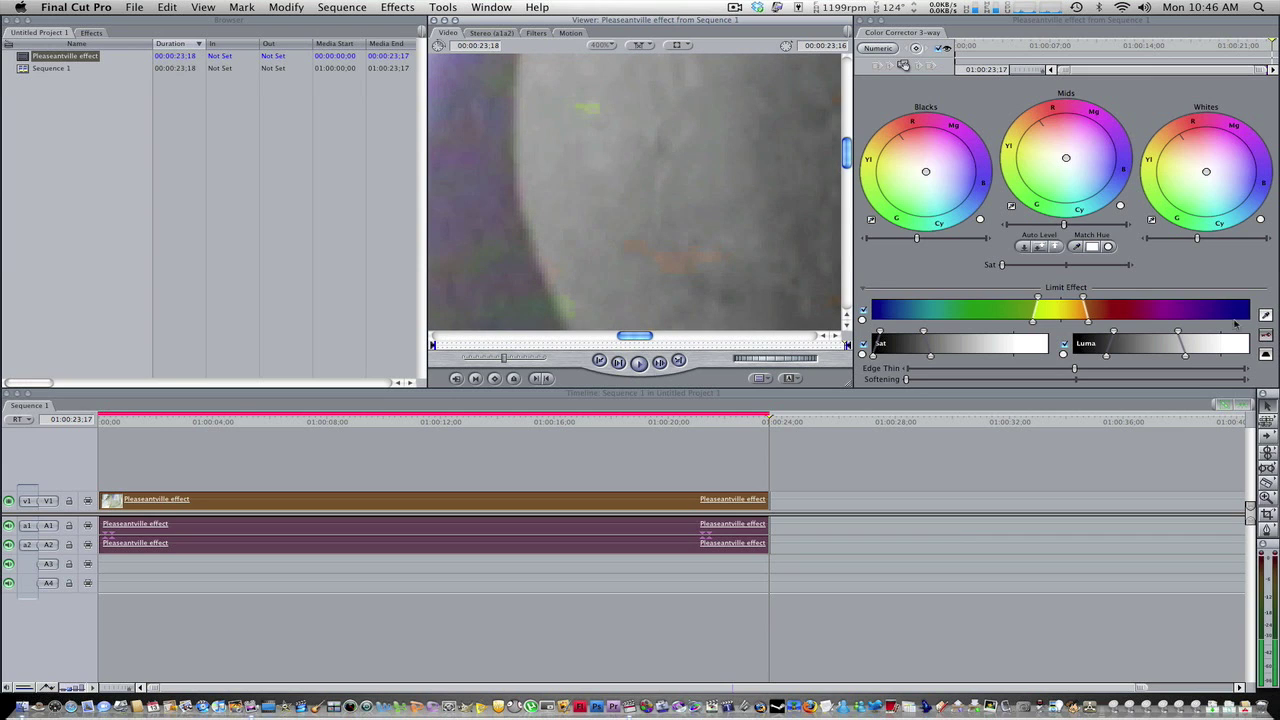
click(1265, 314)
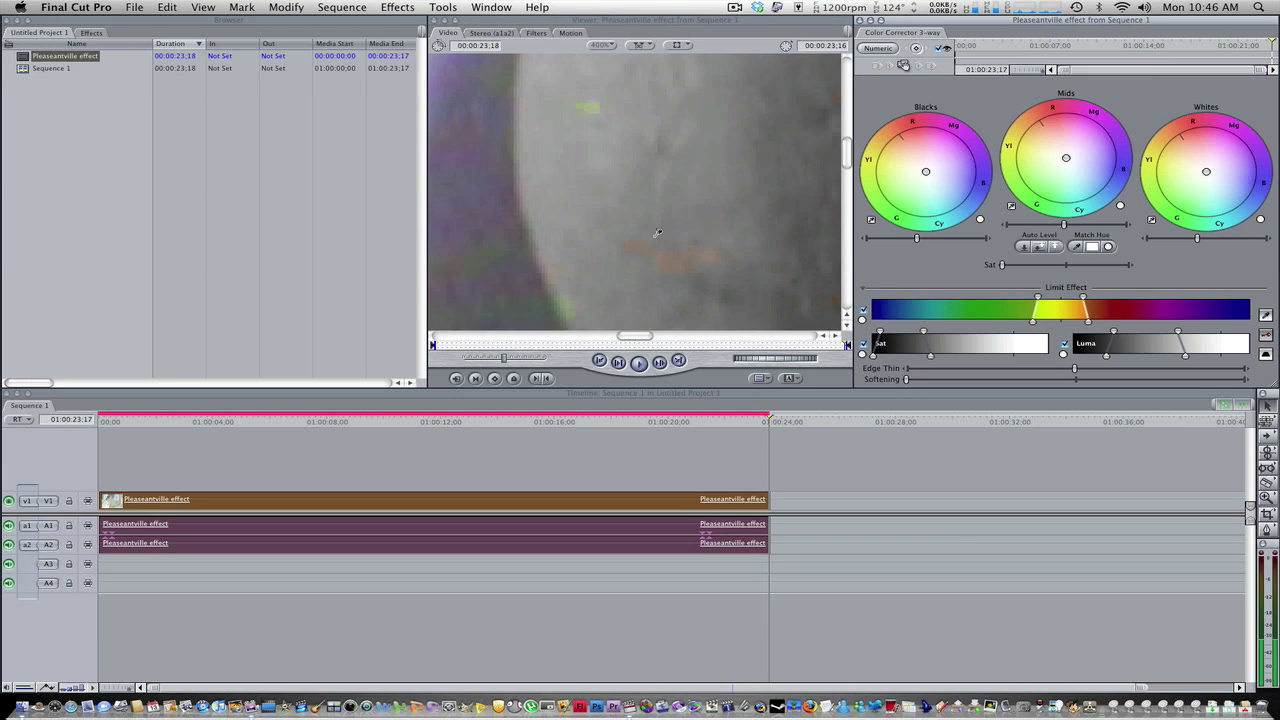
click(678, 256)
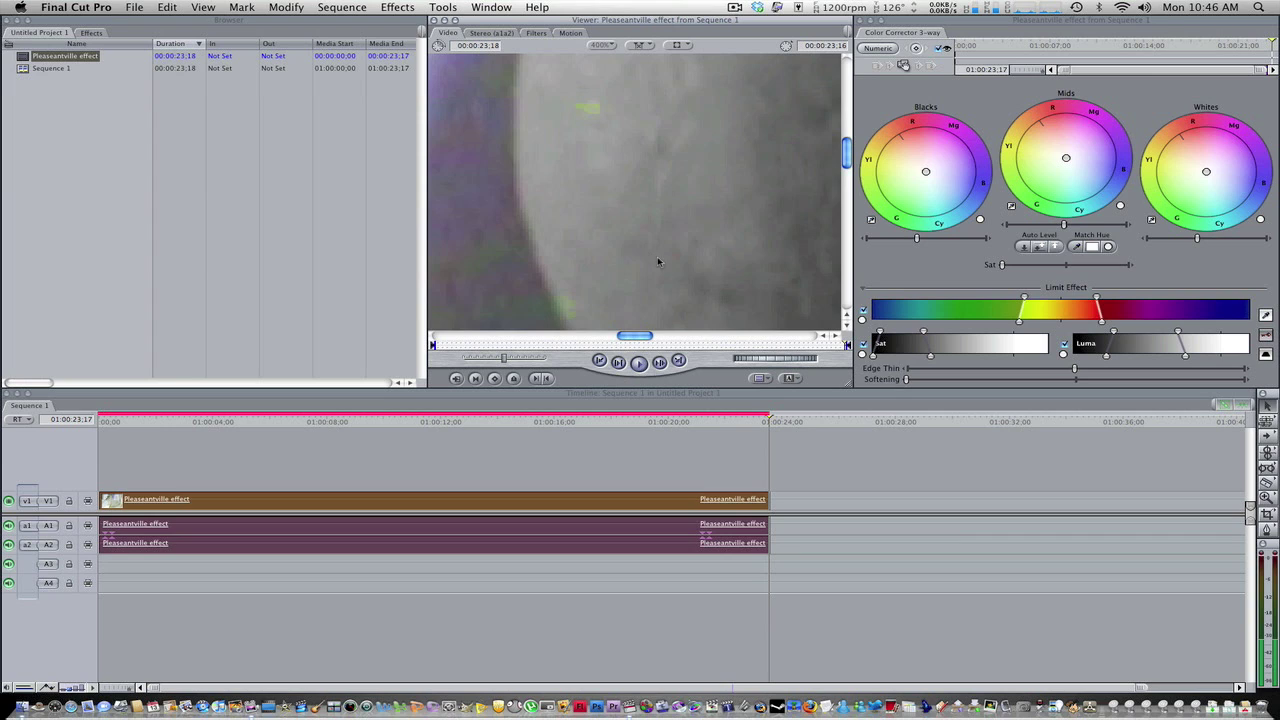
key(super+z)
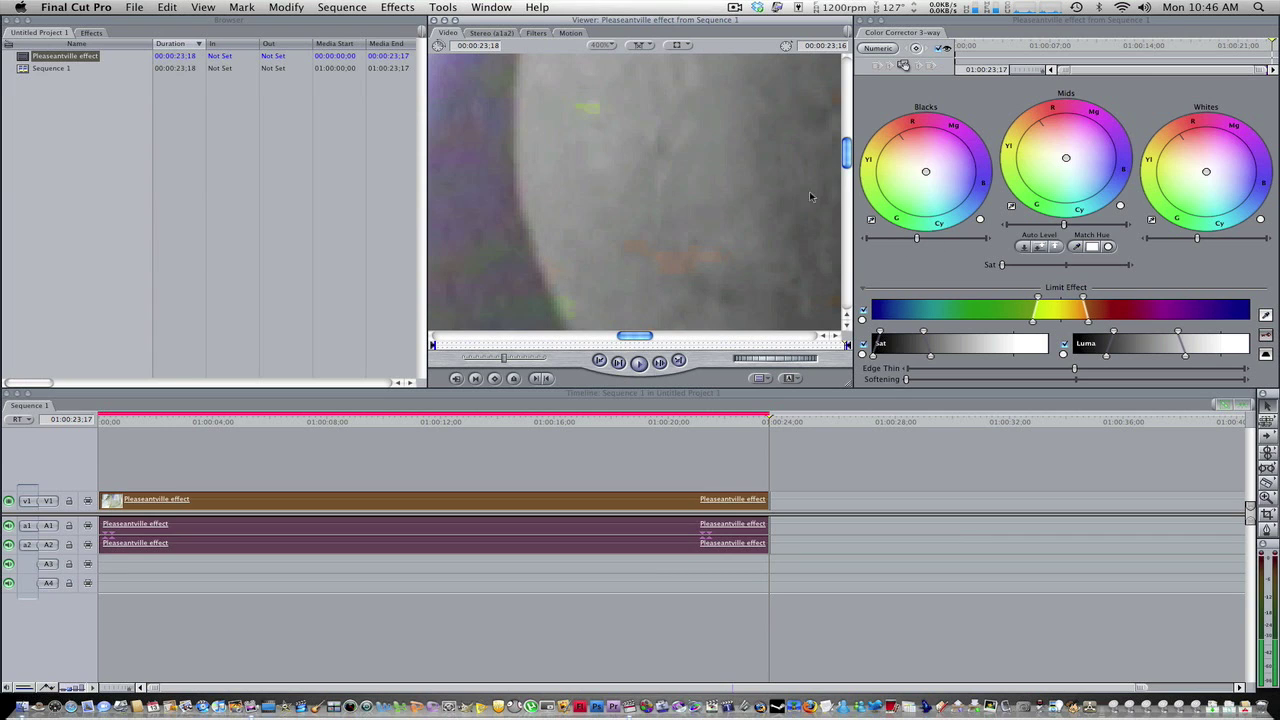
click(646, 53)
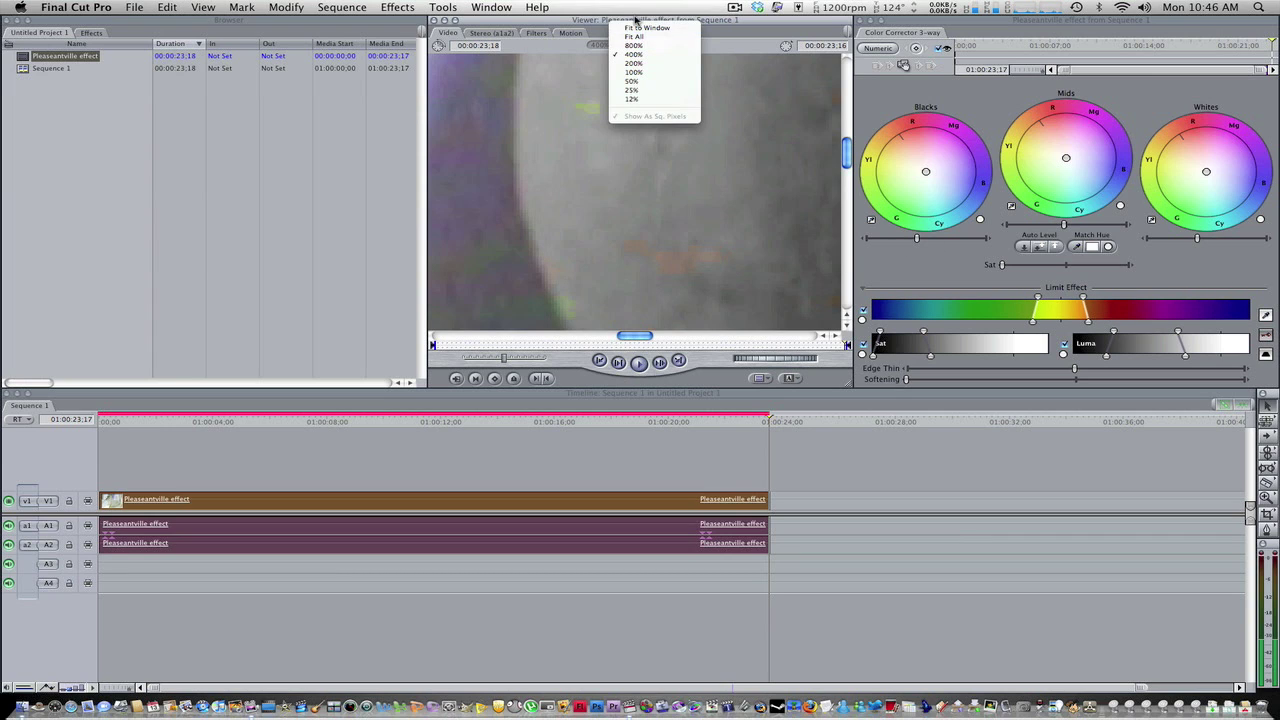
Fit the whole frame in the viewer and uncheck the Sat limit under Limit Effect
click(642, 33)
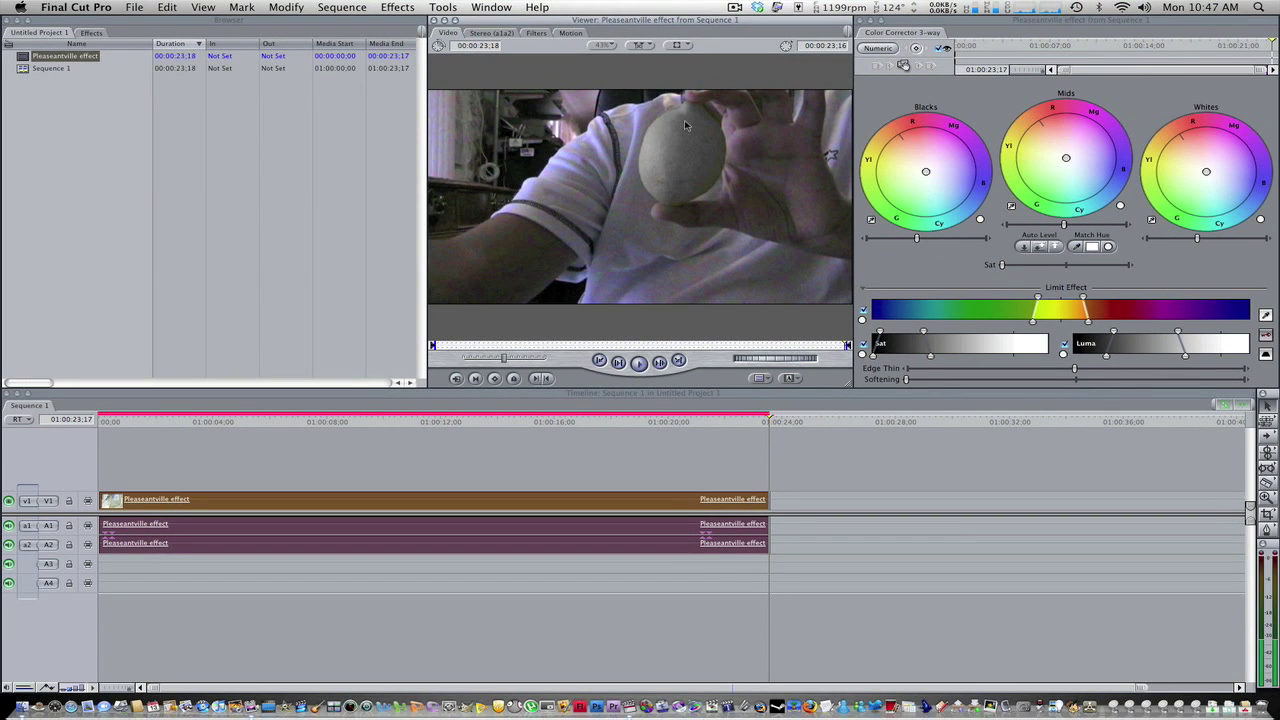
click(865, 350)
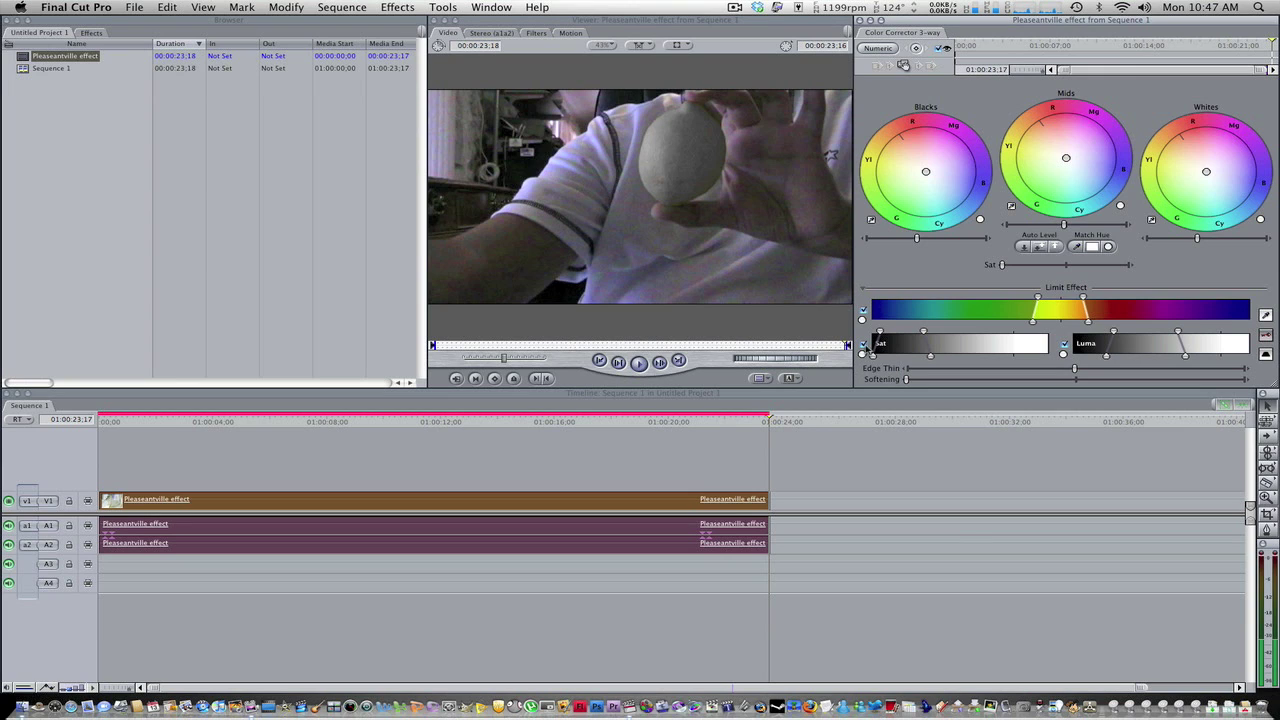
click(864, 343)
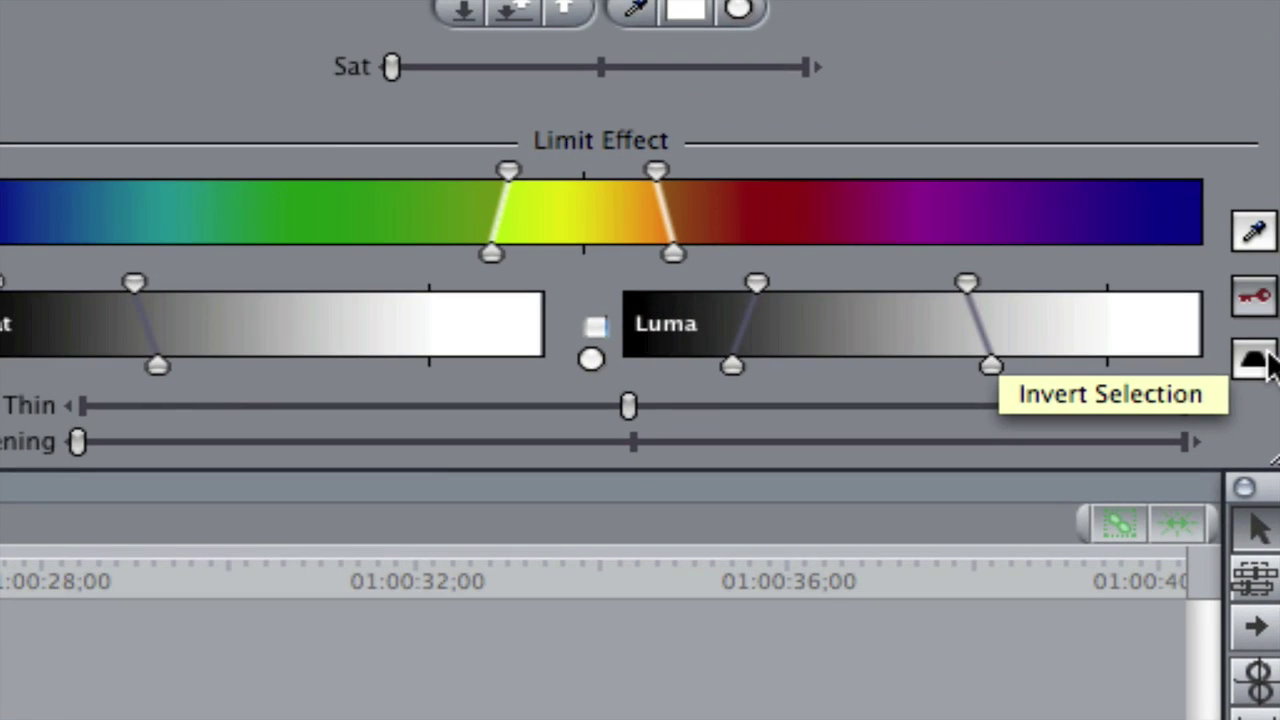
Invert the Limit Effect selection so only the lemon stays yellow, check frames, and render
click(1262, 362)
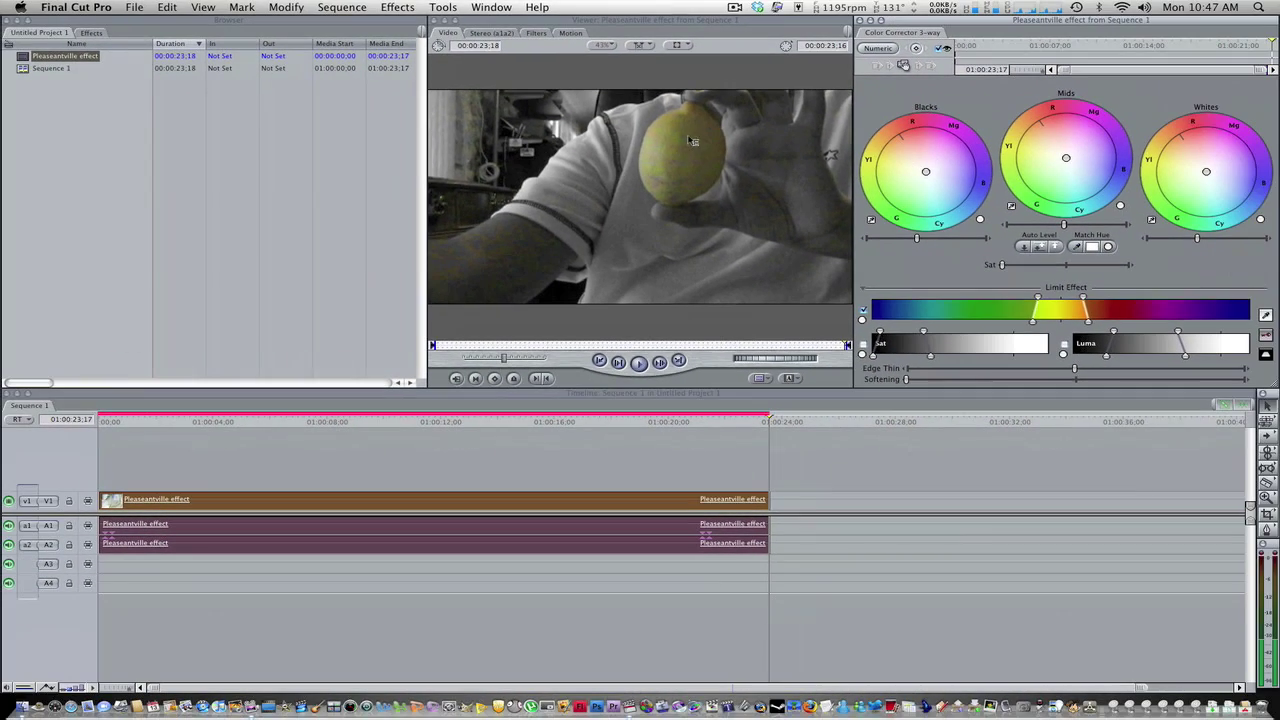
key(Right)
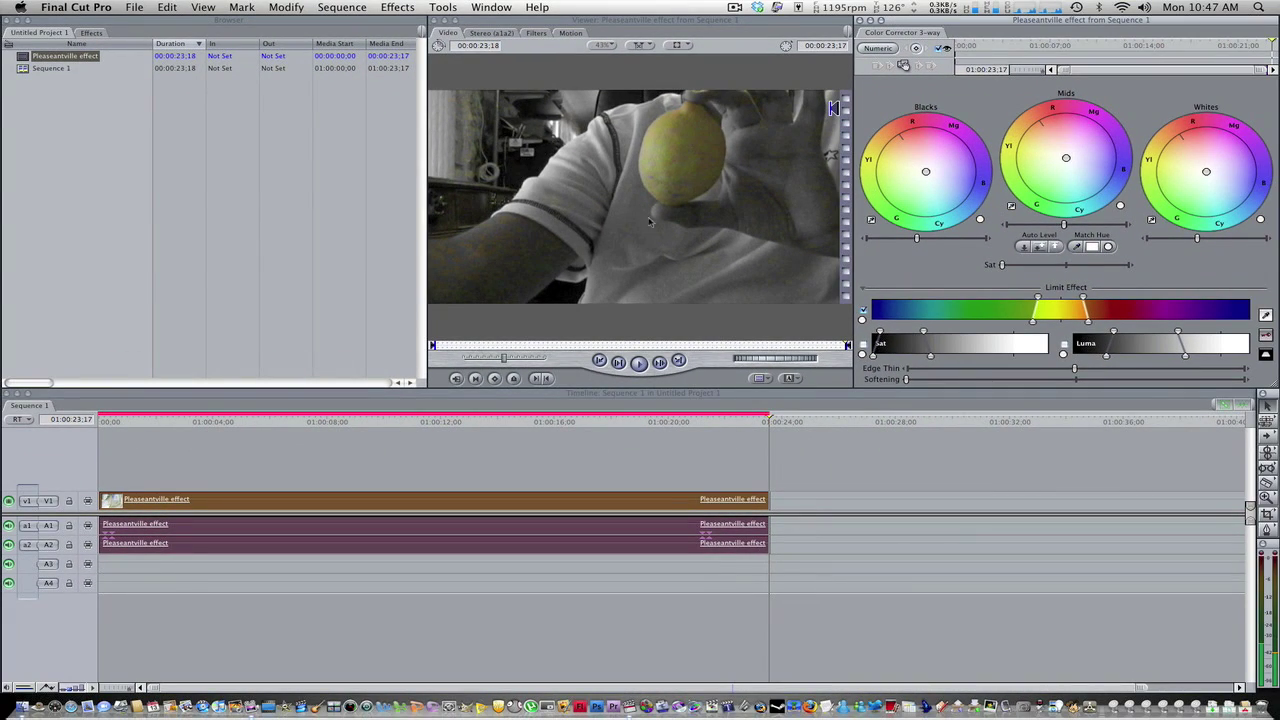
key(Left)
key(Left)
key(Left)
key(Left)
key(Left)
key(Left)
key(Left)
key(Left)
key(Left)
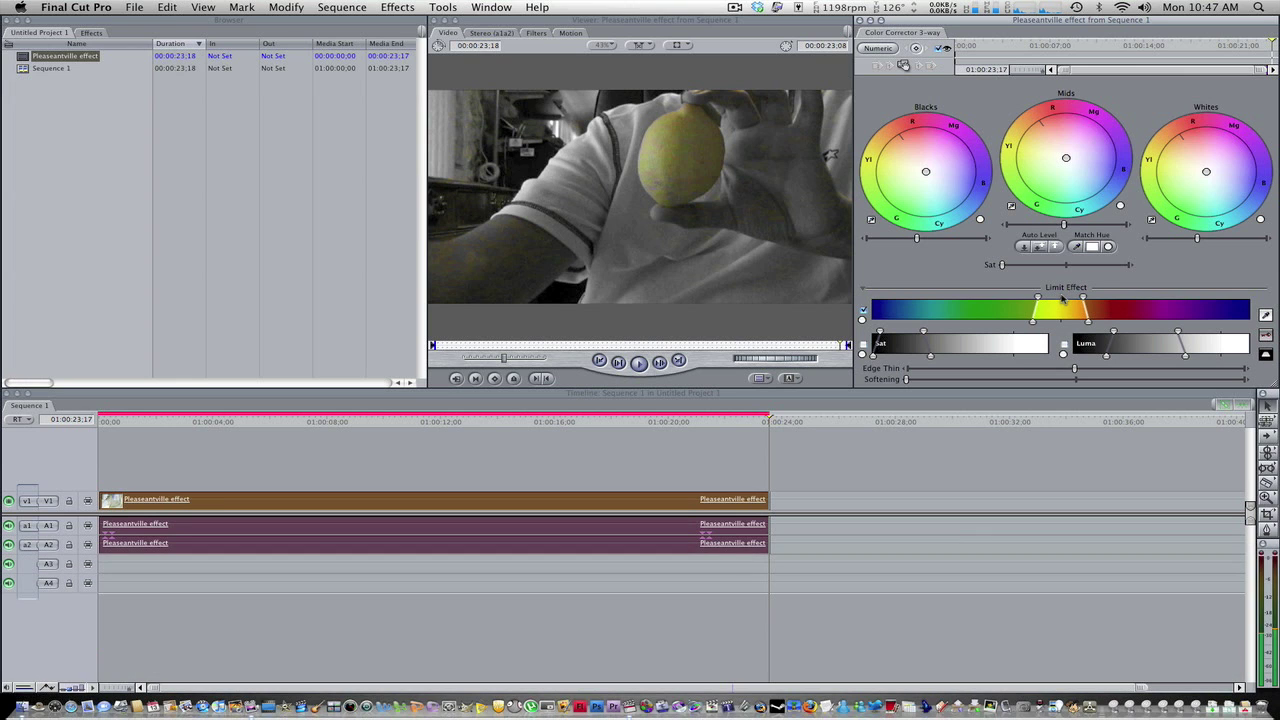
key(super+r)
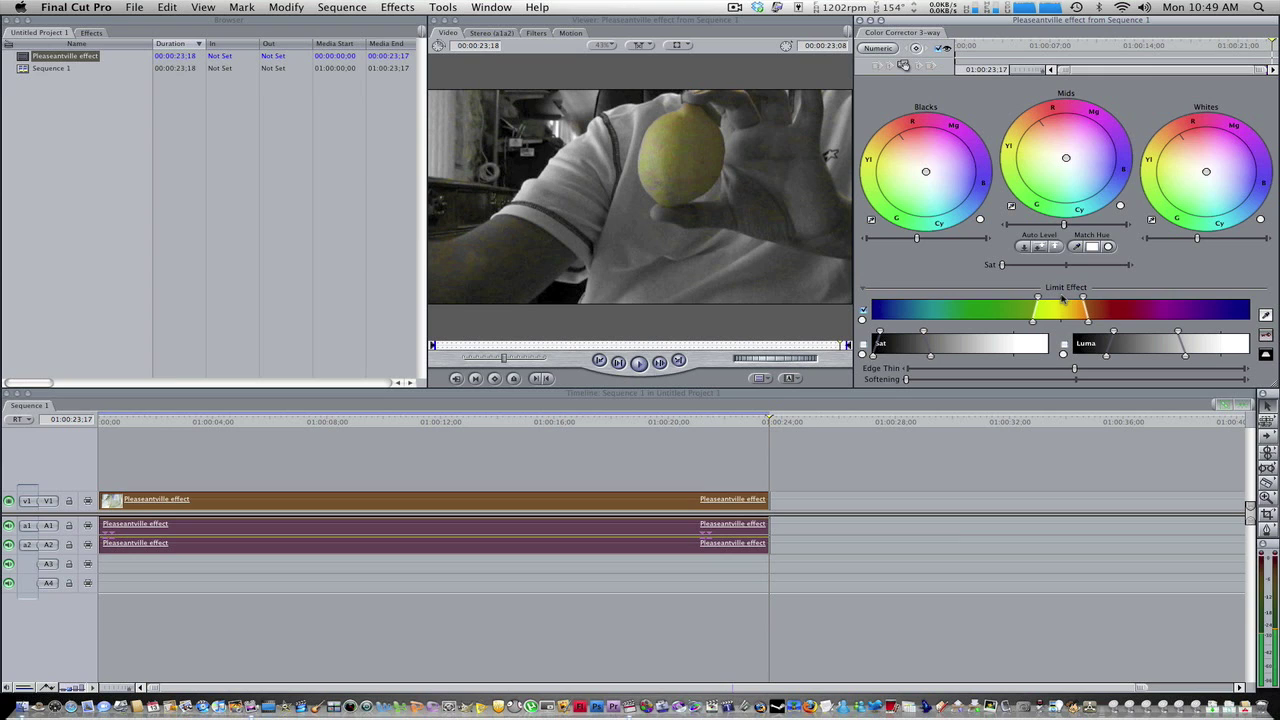
Close the floating Color Corrector window and play Sequence 1 from its start
click(859, 20)
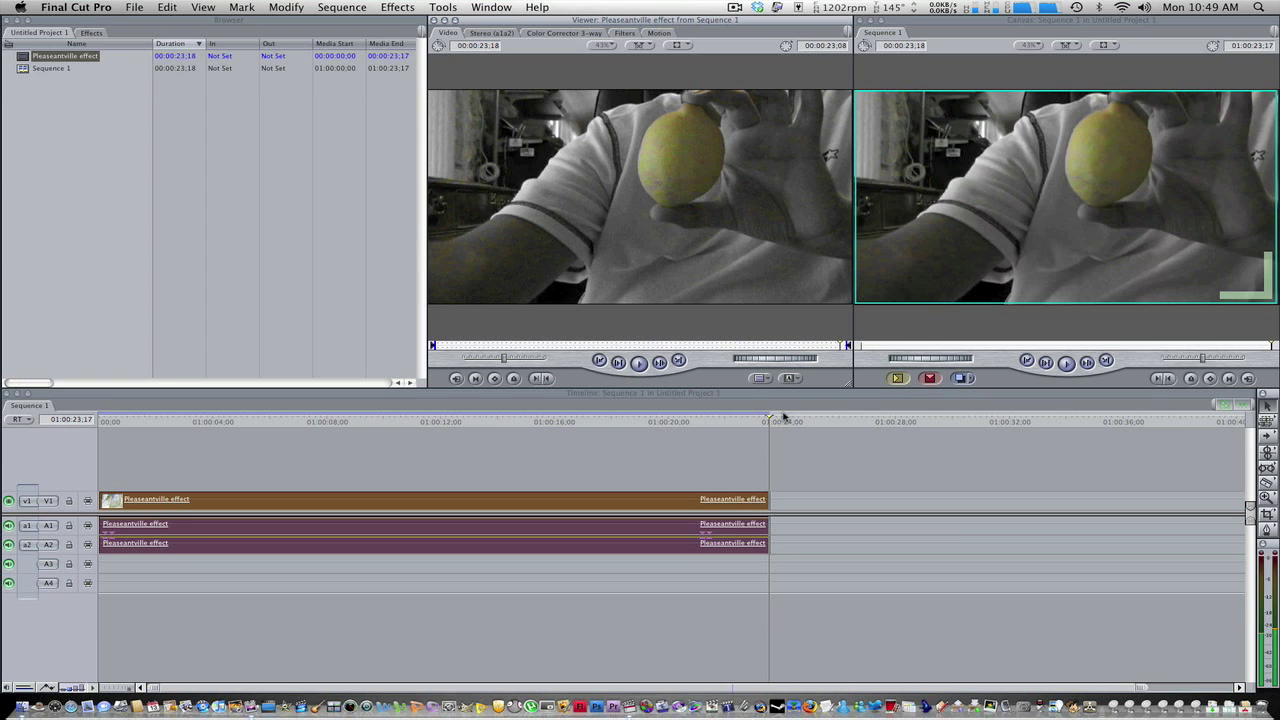
drag(768, 420, 3, 430)
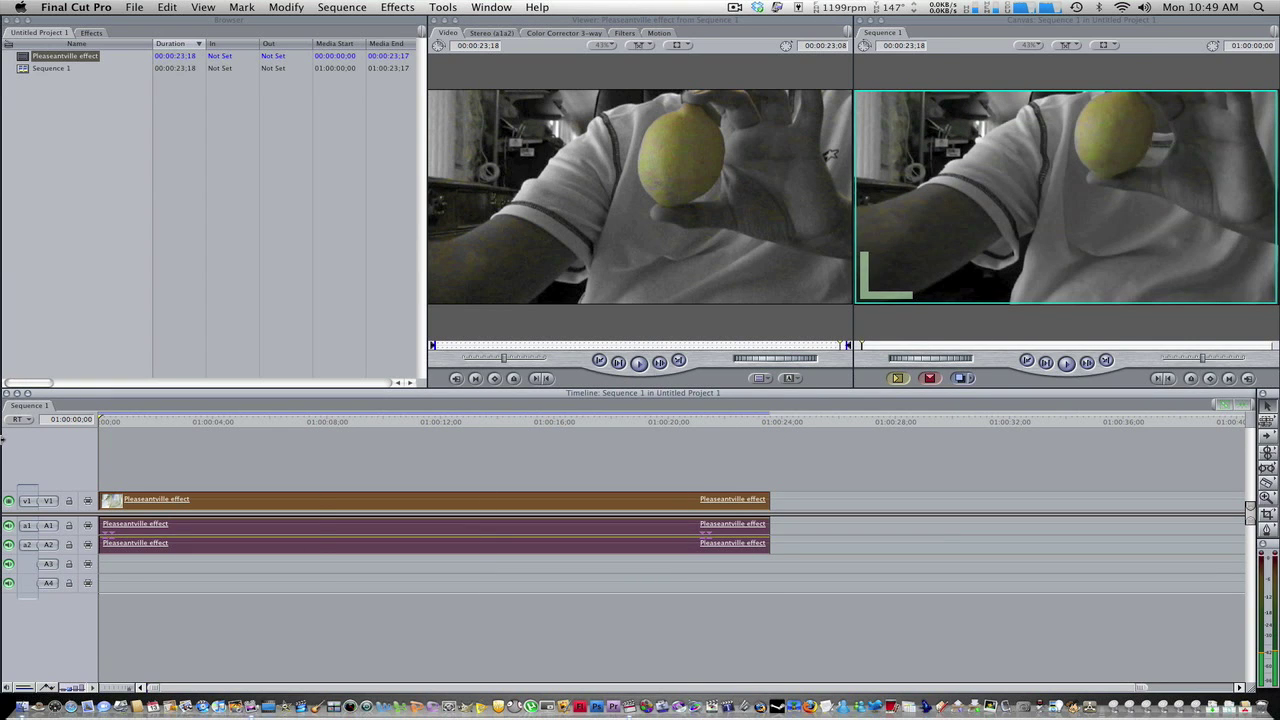
key(space)
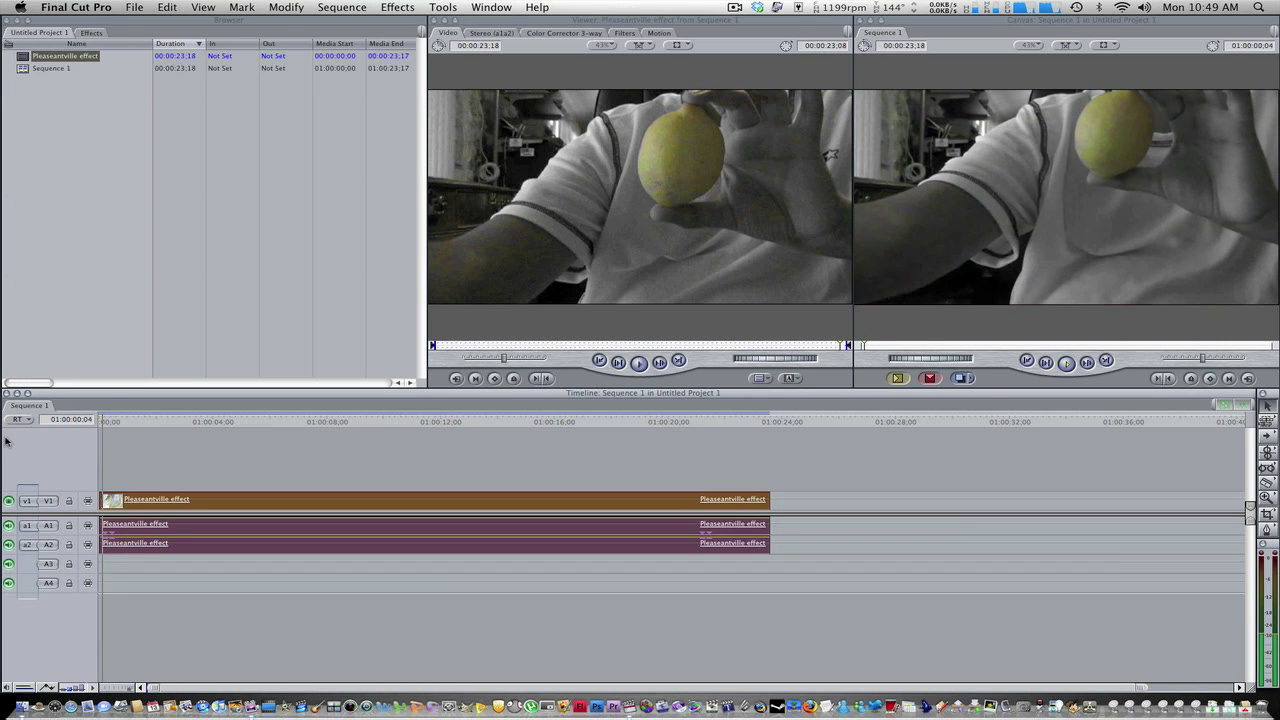